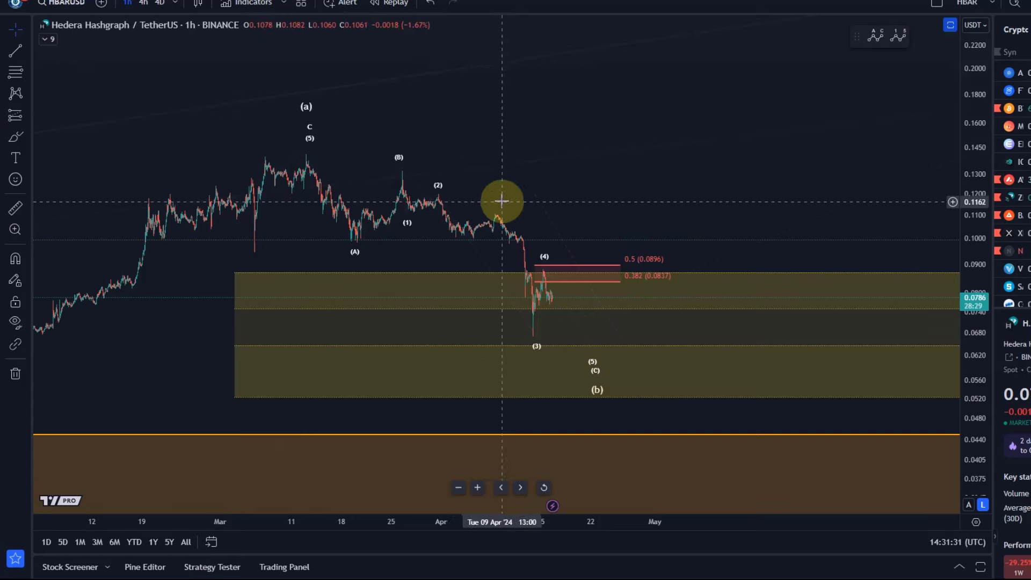
Switch HBAR/USDT to the 4h timeframe and compress the price scale for a wider range
click(144, 5)
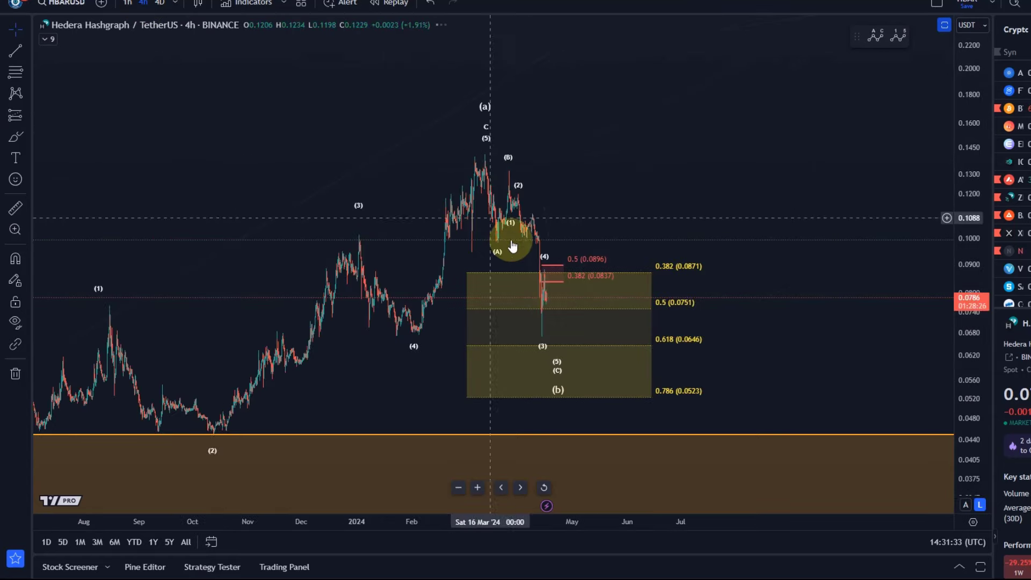
drag(974, 124, 973, 162)
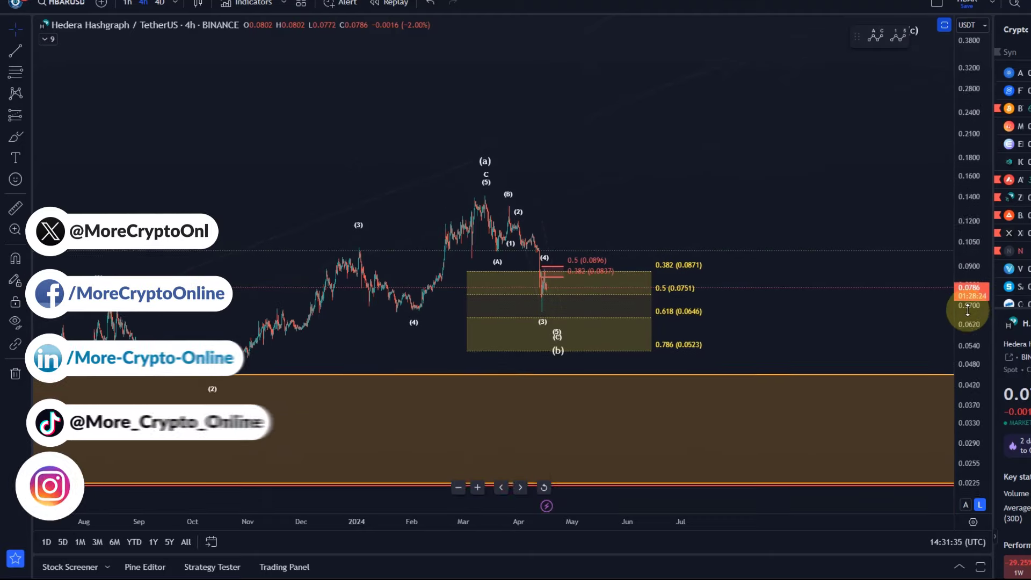
drag(421, 145, 542, 123)
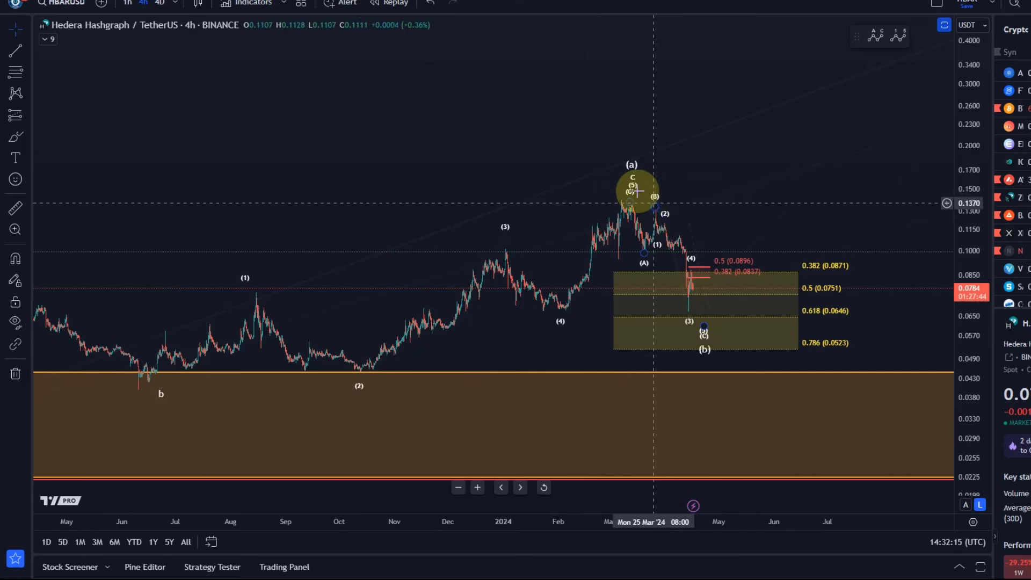
click(630, 164)
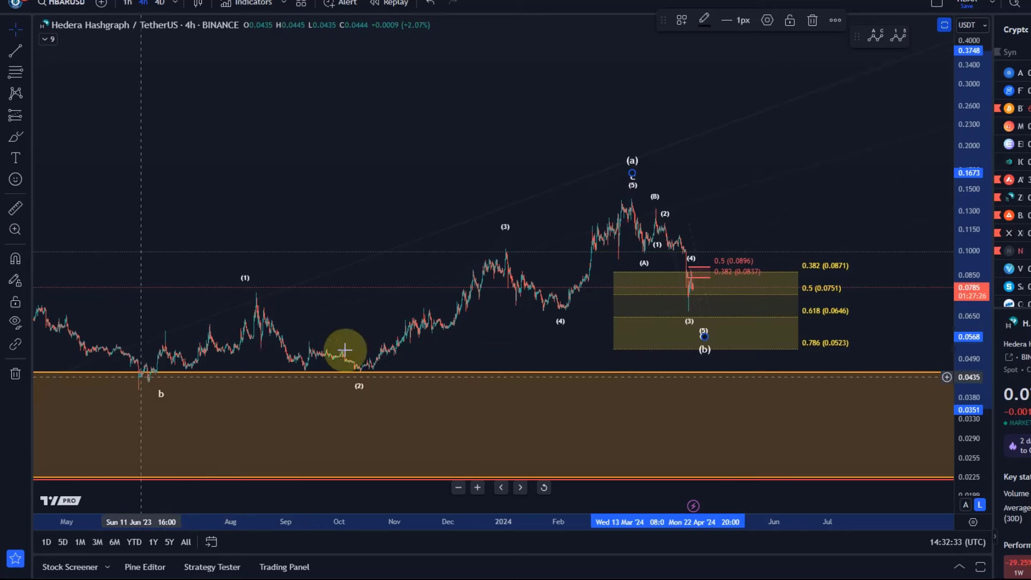
Adjust an anchor of the ABC wave drawing near the (a) peak, then pick the Brush tool
drag(634, 210, 626, 195)
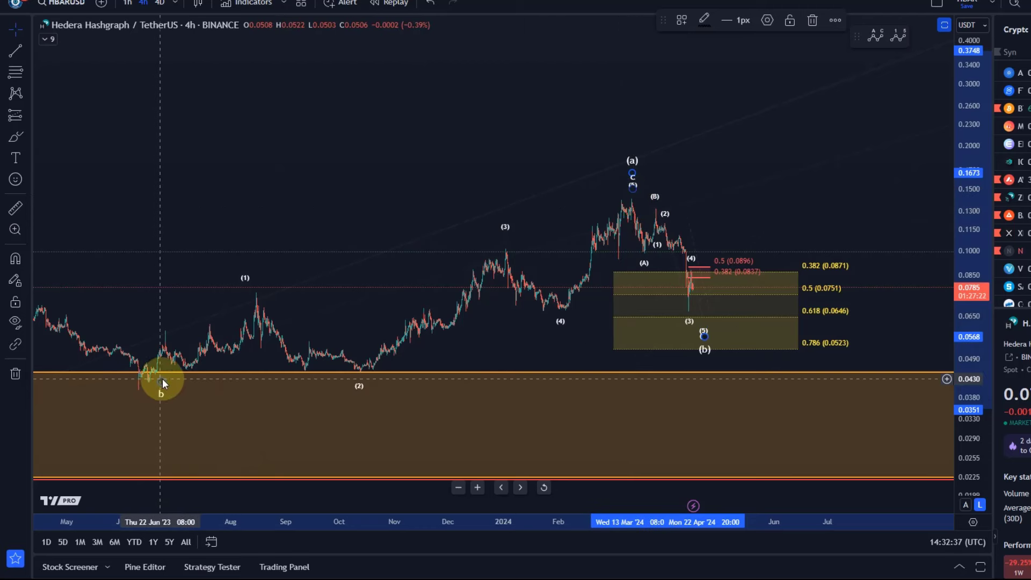
click(634, 200)
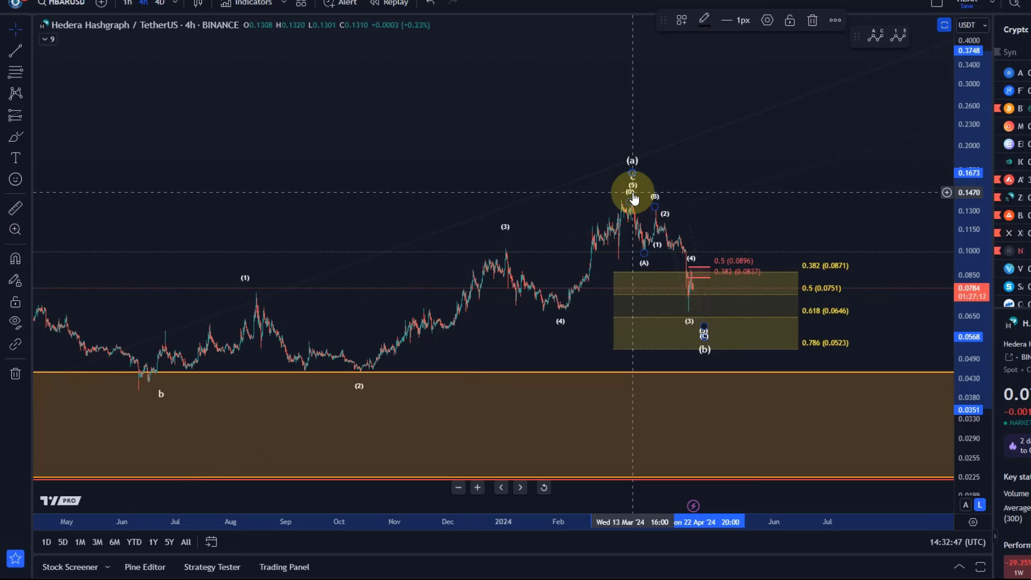
click(16, 137)
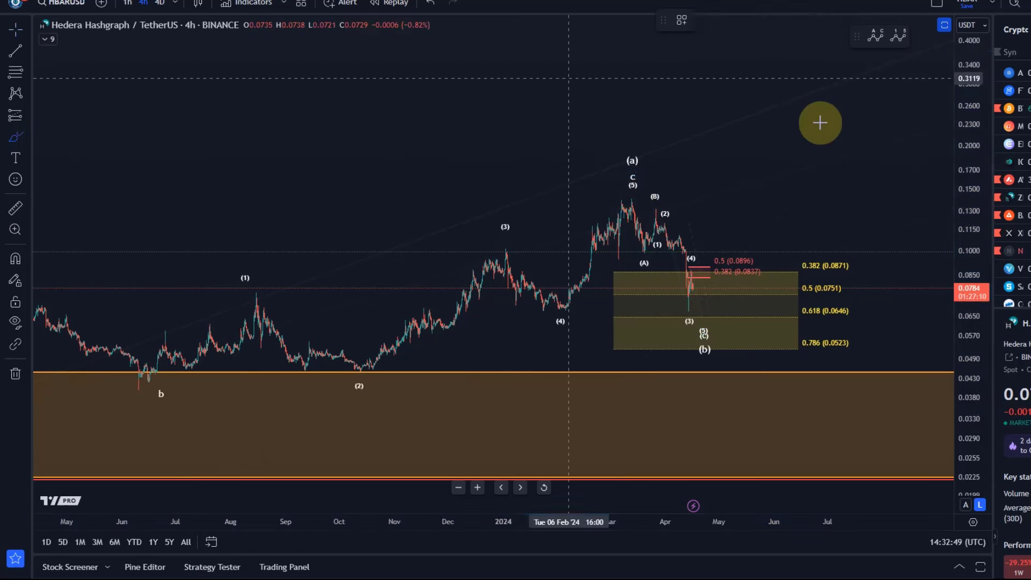
mouse_move(722, 290)
mouse_down()
mouse_move(843, 177)
mouse_move(843, 41)
mouse_move(751, 105)
mouse_up()
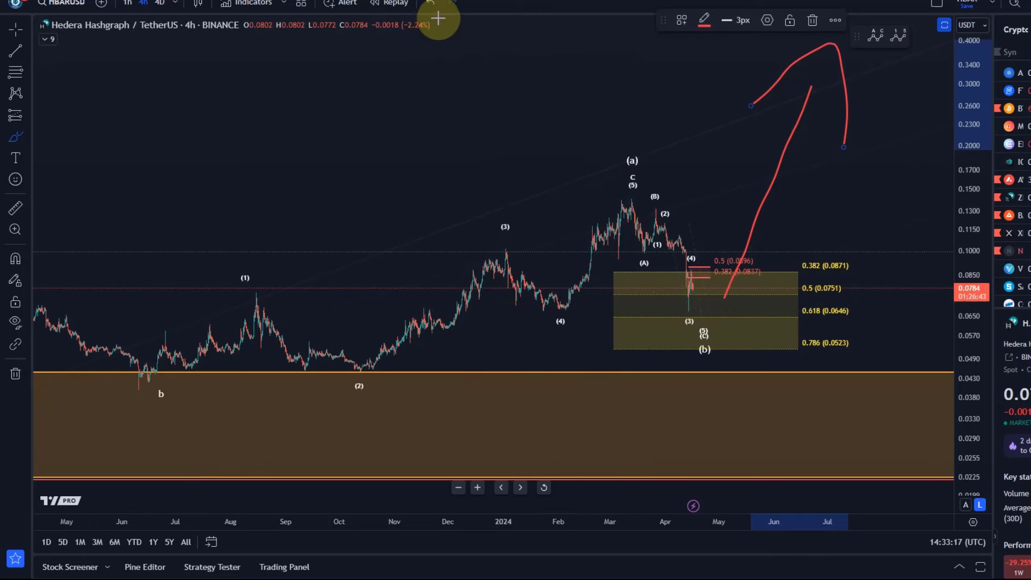
click(430, 3)
click(430, 3)
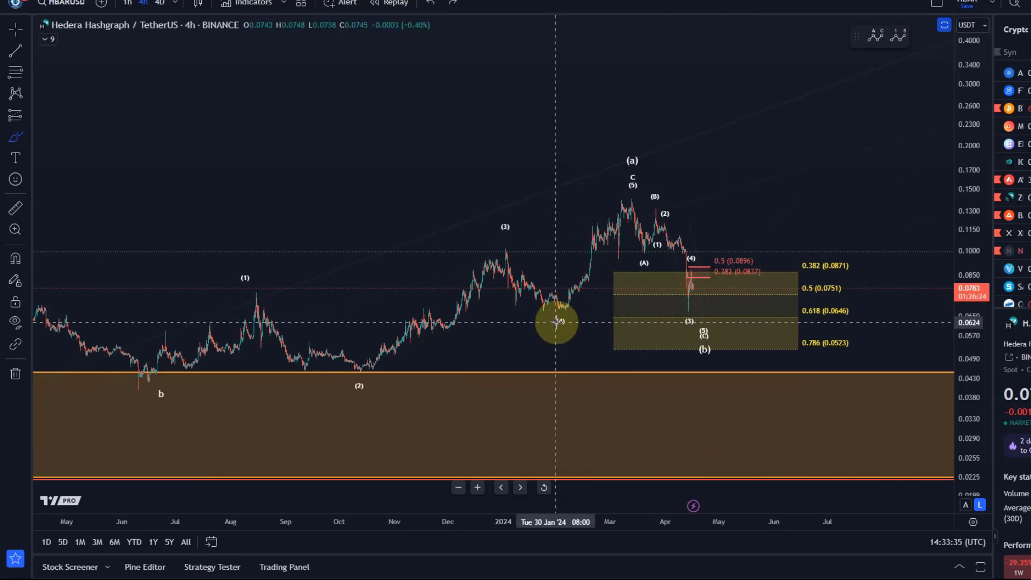
mouse_move(545, 317)
mouse_down()
mouse_move(576, 292)
mouse_move(515, 290)
mouse_move(534, 315)
mouse_move(571, 307)
mouse_up()
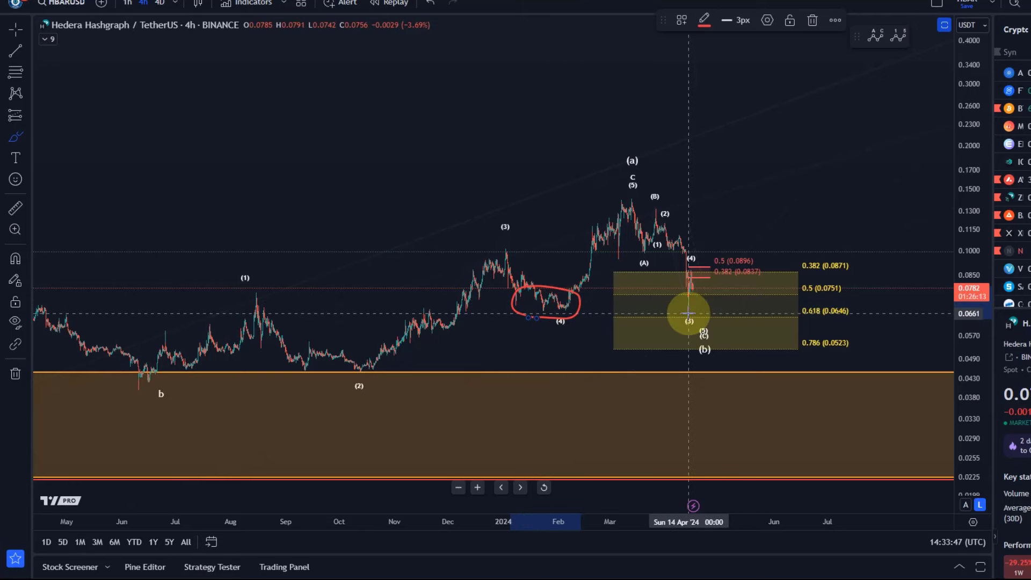
click(432, 4)
scroll(575, 237, up, 5)
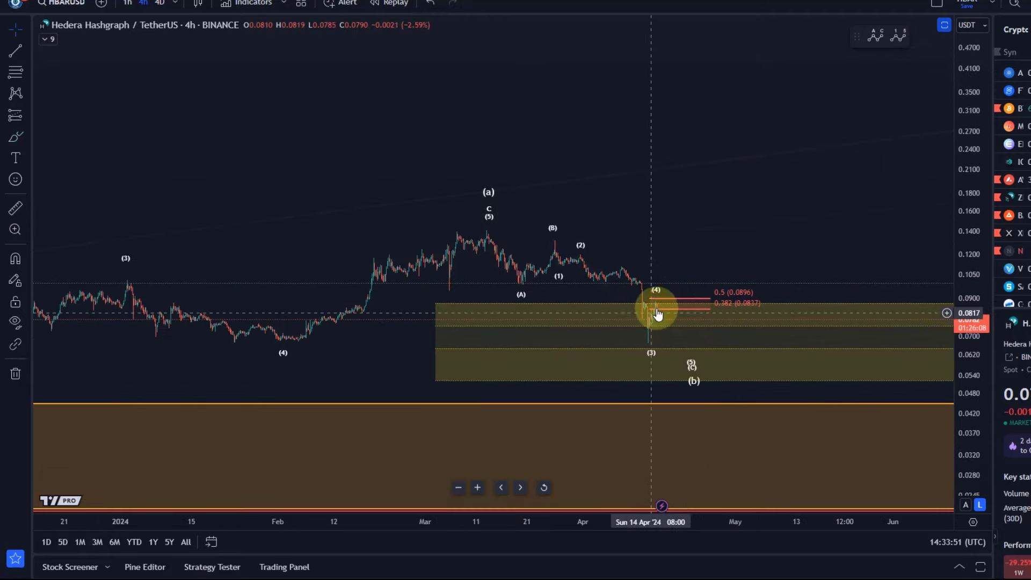
Move the Elliott impulse's (1) point later in April and lower, near 0.104
drag(978, 358, 959, 258)
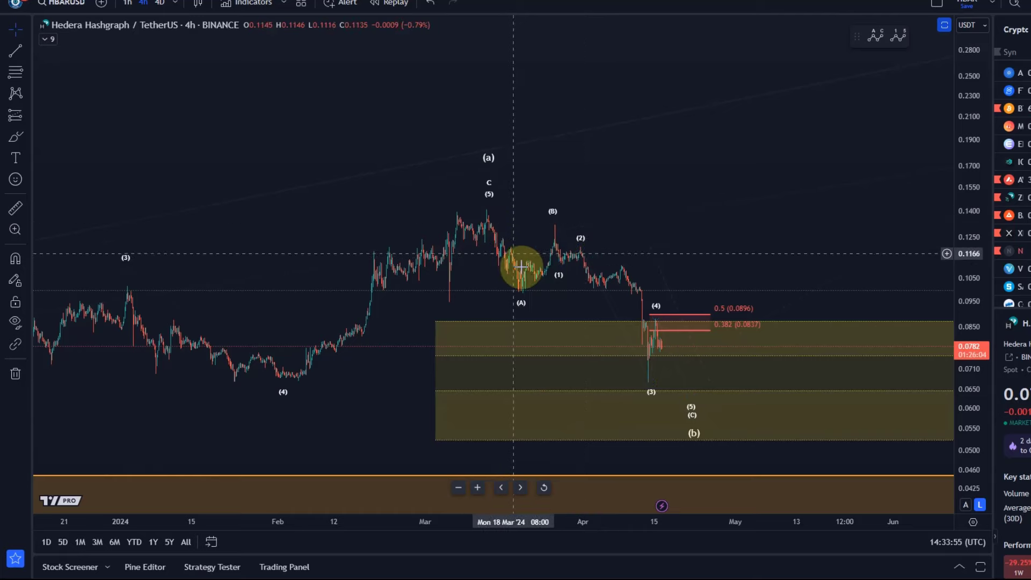
click(567, 271)
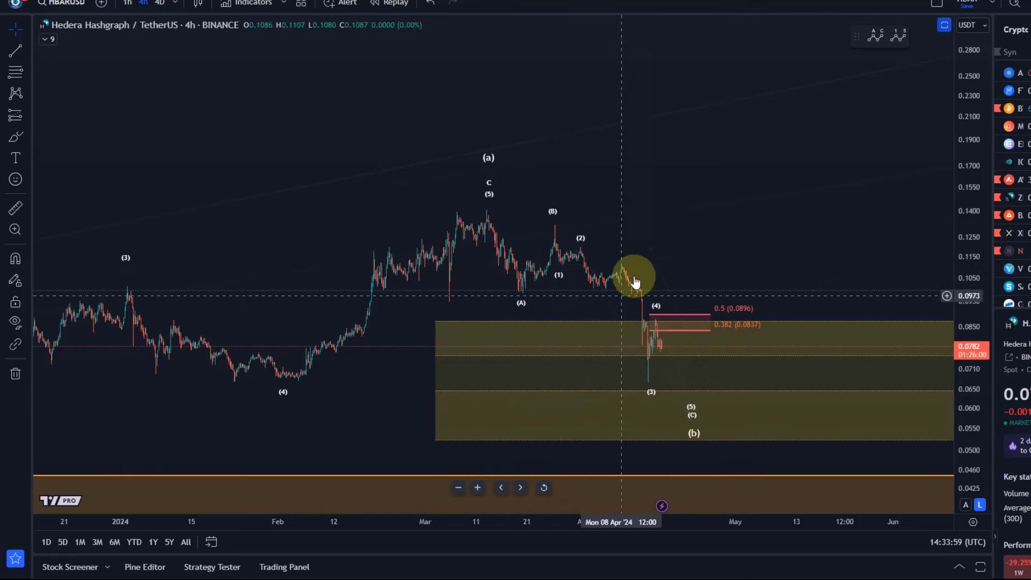
click(646, 359)
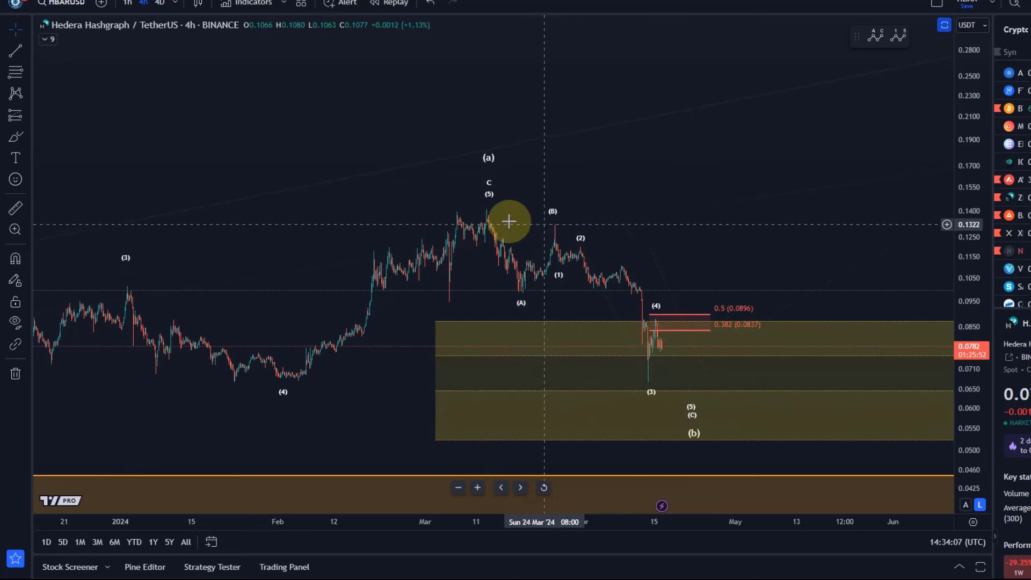
click(564, 280)
mouse_move(564, 280)
mouse_down()
mouse_move(594, 281)
mouse_move(622, 260)
mouse_up()
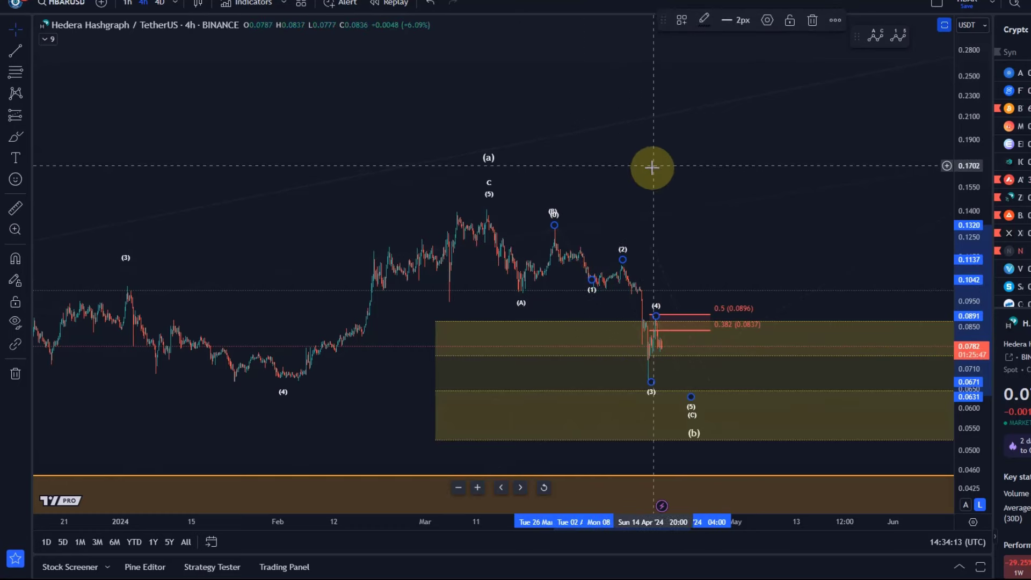
drag(651, 169, 650, 85)
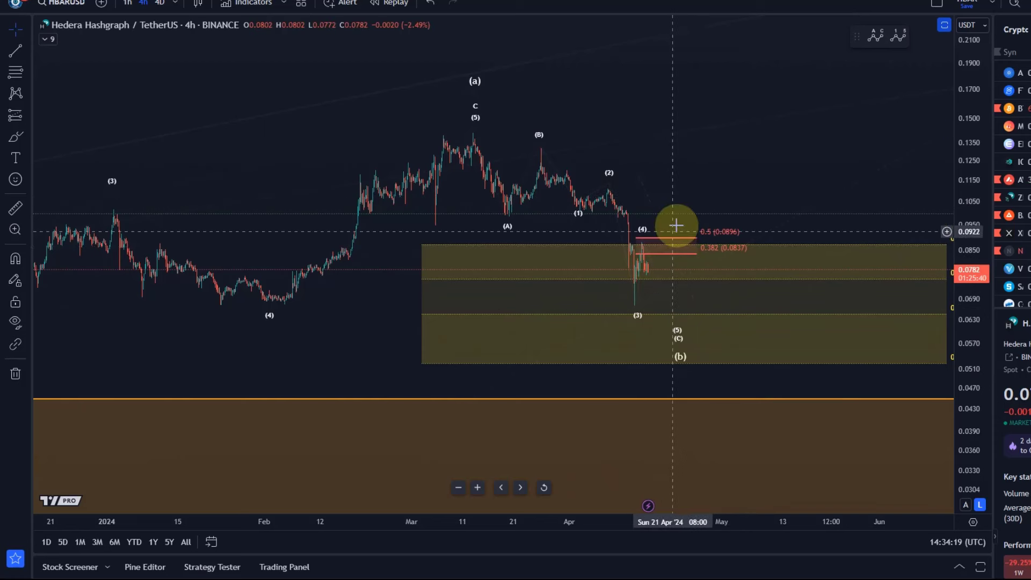
click(705, 237)
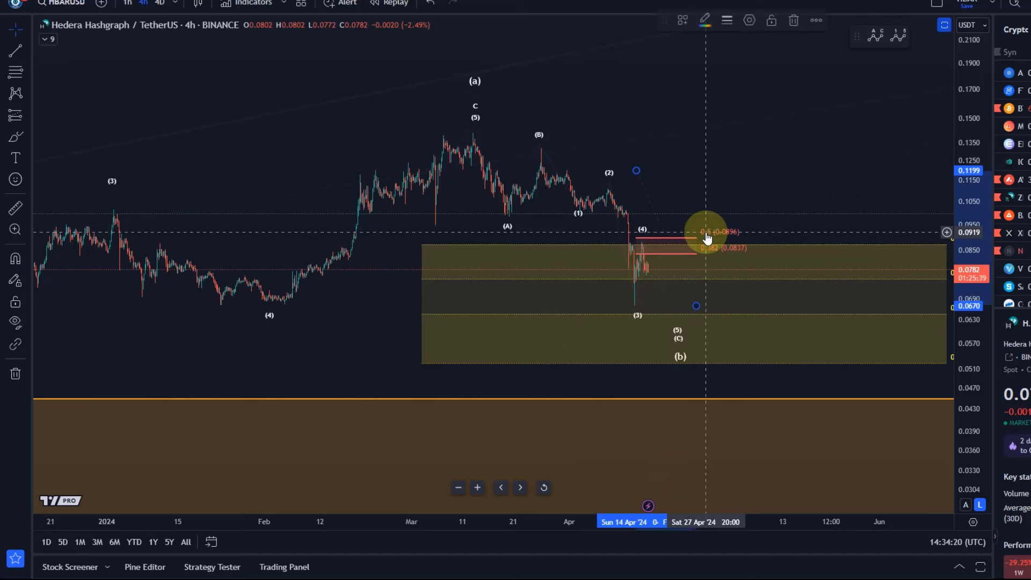
Enable the 0.618 level (0.0960) on the red Fibonacci retracement and zoom into recent weeks
click(735, 21)
click(453, 279)
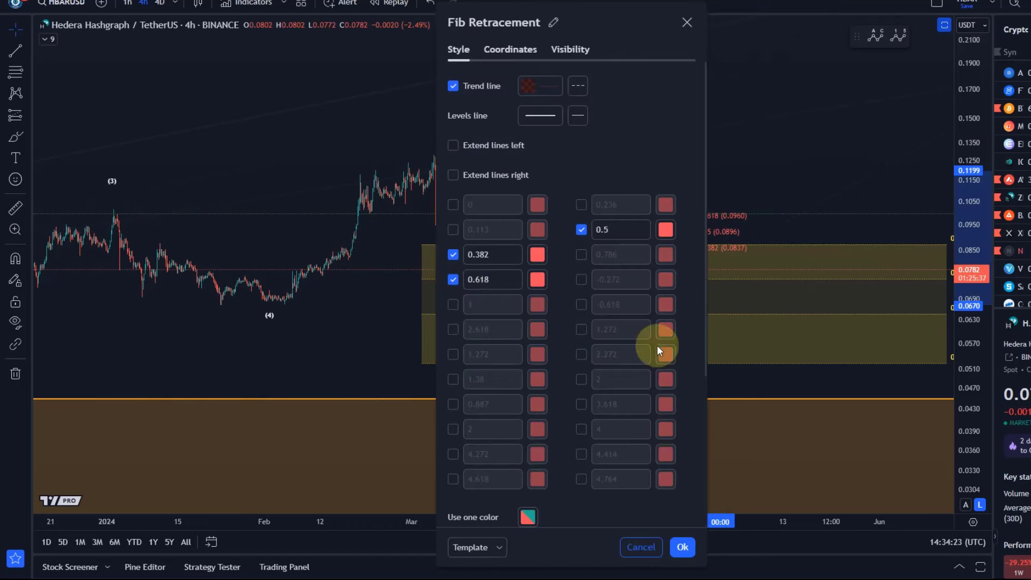
click(684, 553)
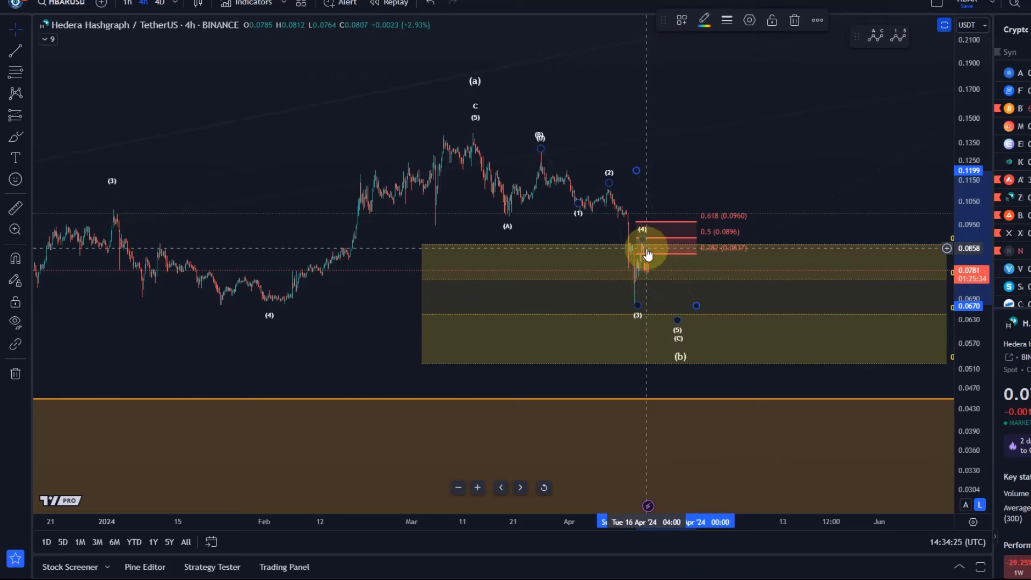
drag(675, 104, 680, 84)
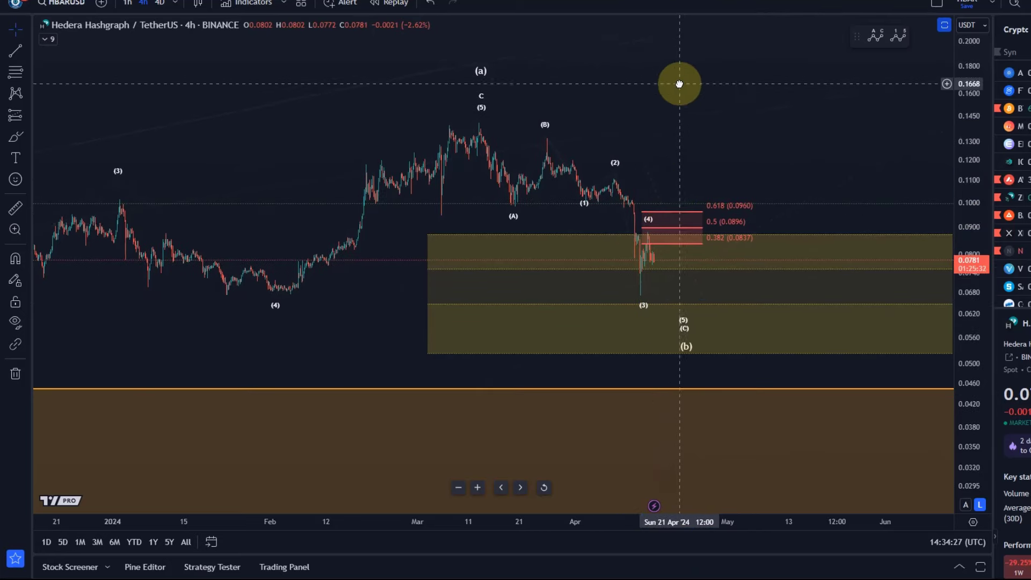
scroll(647, 288, up, 3)
drag(566, 306, 657, 134)
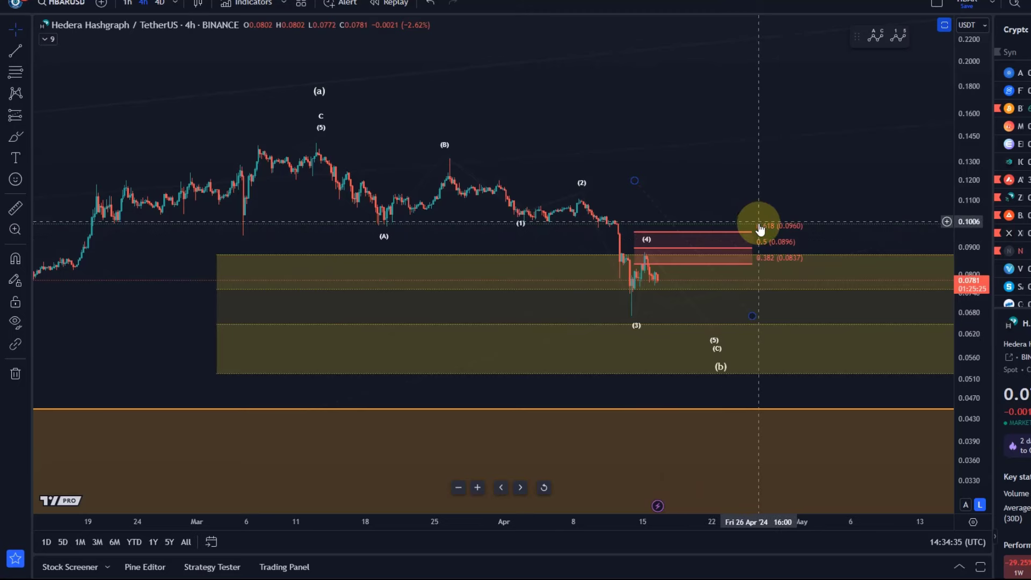
mouse_move(963, 300)
mouse_down()
mouse_move(962, 64)
mouse_move(948, 293)
mouse_up()
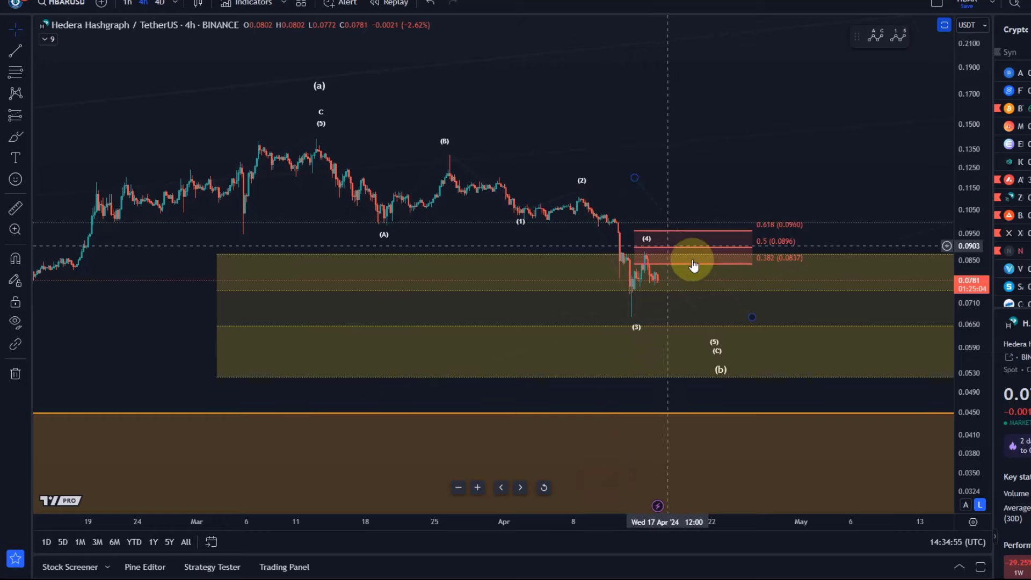
Switch to the 1-hour timeframe and bring the latest candles into view
click(129, 7)
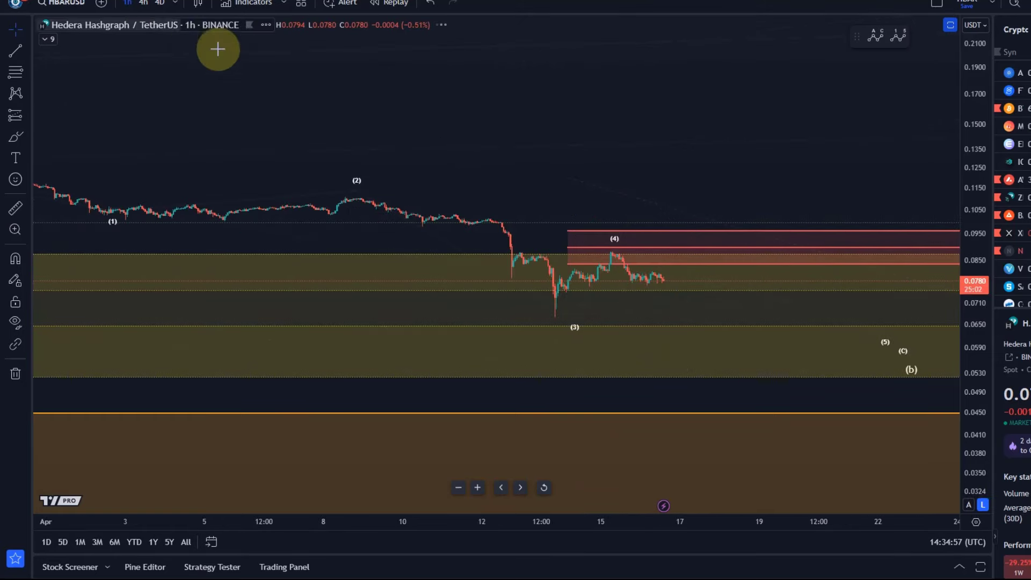
drag(980, 320, 983, 63)
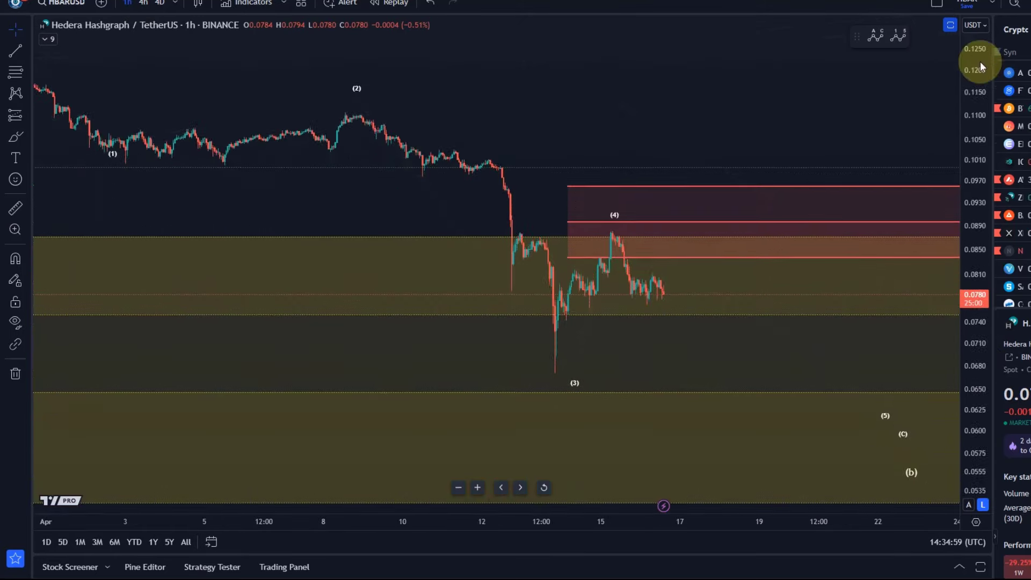
scroll(627, 173, up, 5)
drag(454, 184, 672, 208)
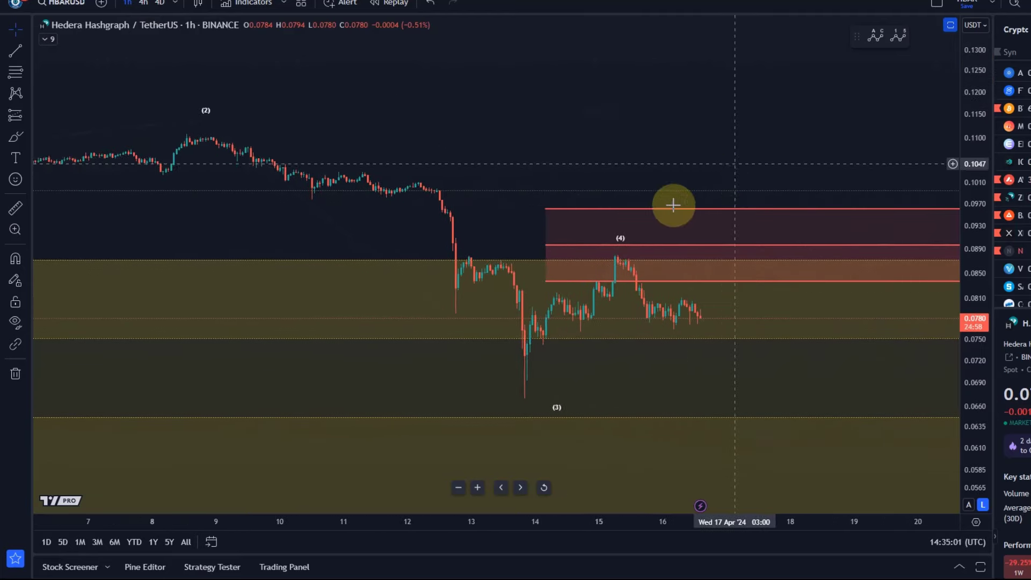
scroll(489, 362, up, 2)
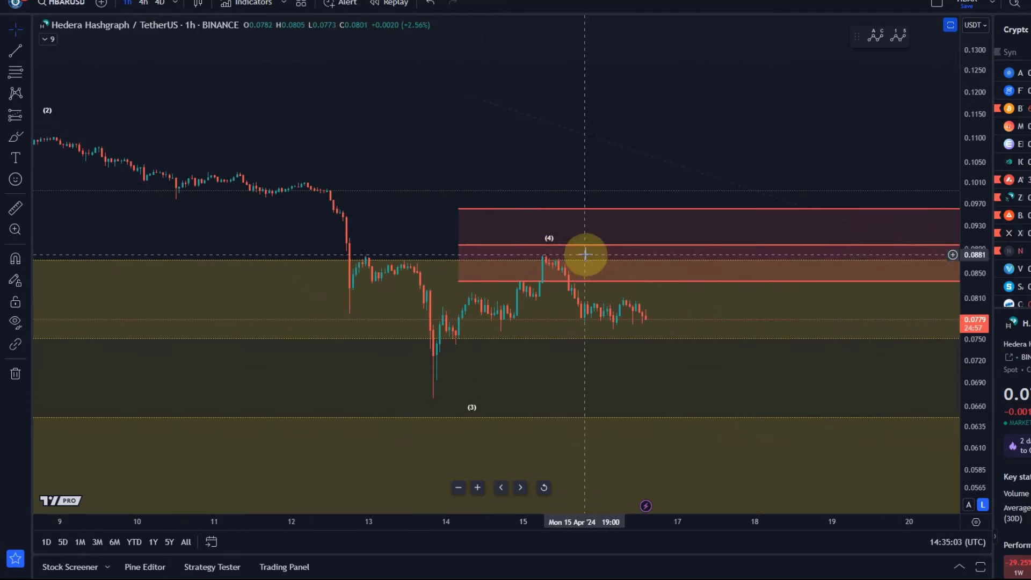
Draw an Elliott double combo WXY correction from after the (3) low to the (4) high
click(31, 94)
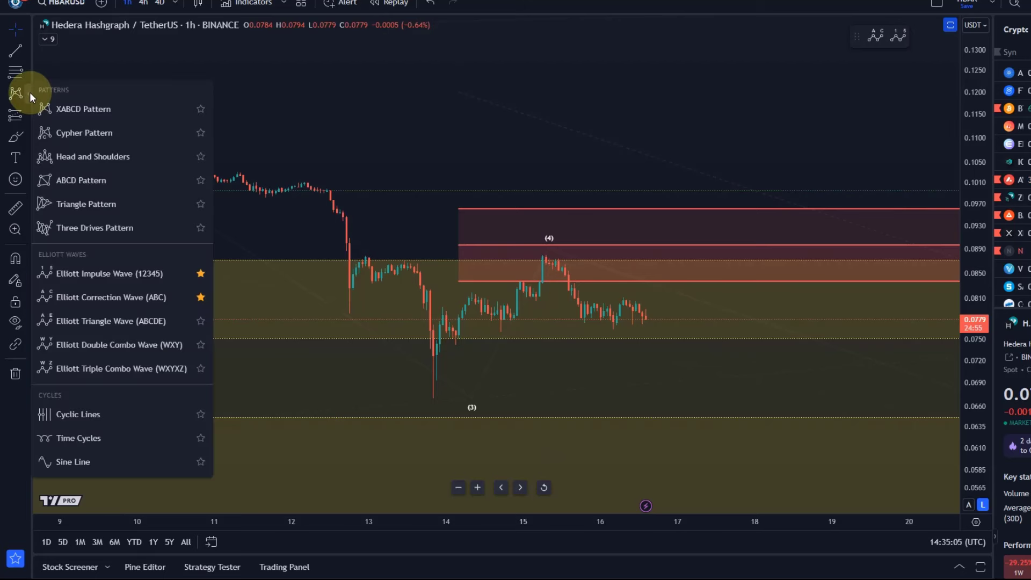
click(141, 344)
click(471, 296)
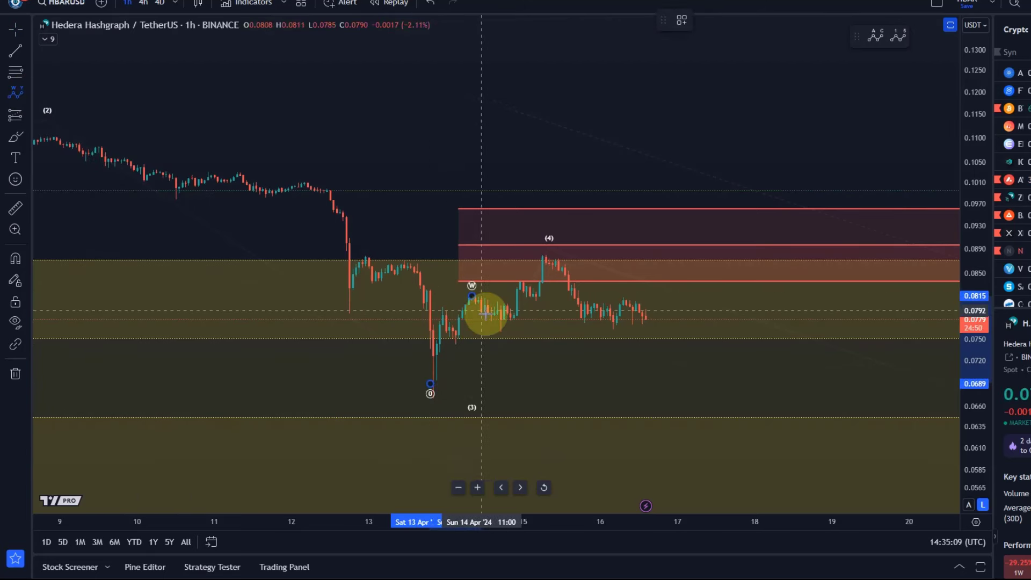
click(498, 326)
click(543, 260)
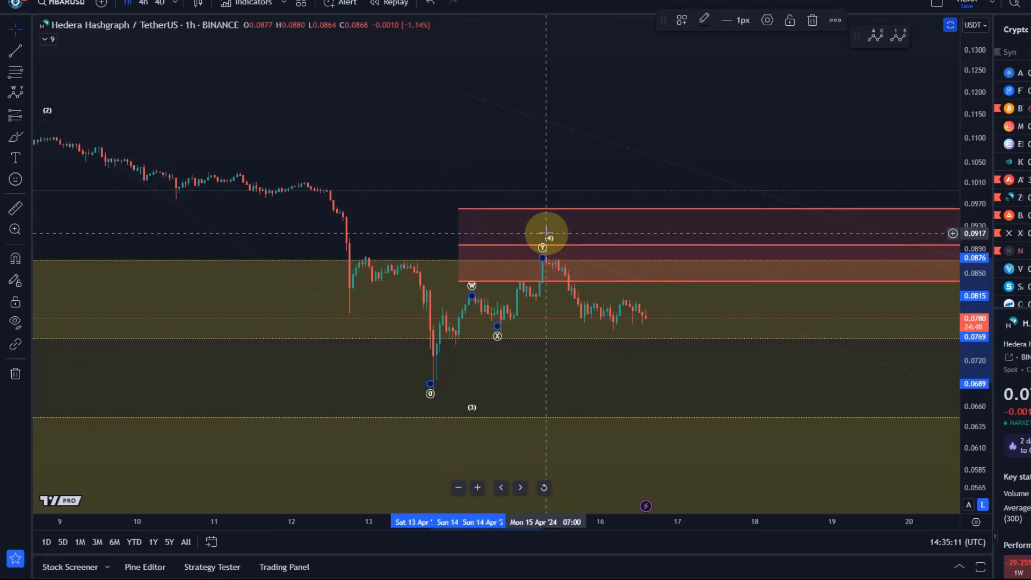
Nudge impulse point (4) slightly left and lower point (3) to the 0.0667 low
click(549, 223)
drag(546, 234, 542, 230)
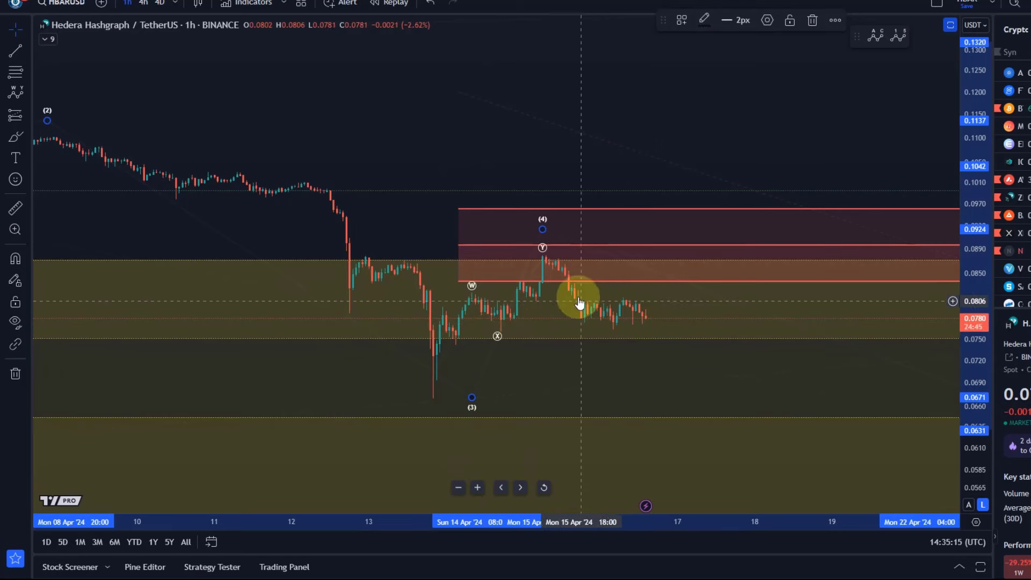
drag(495, 339, 502, 329)
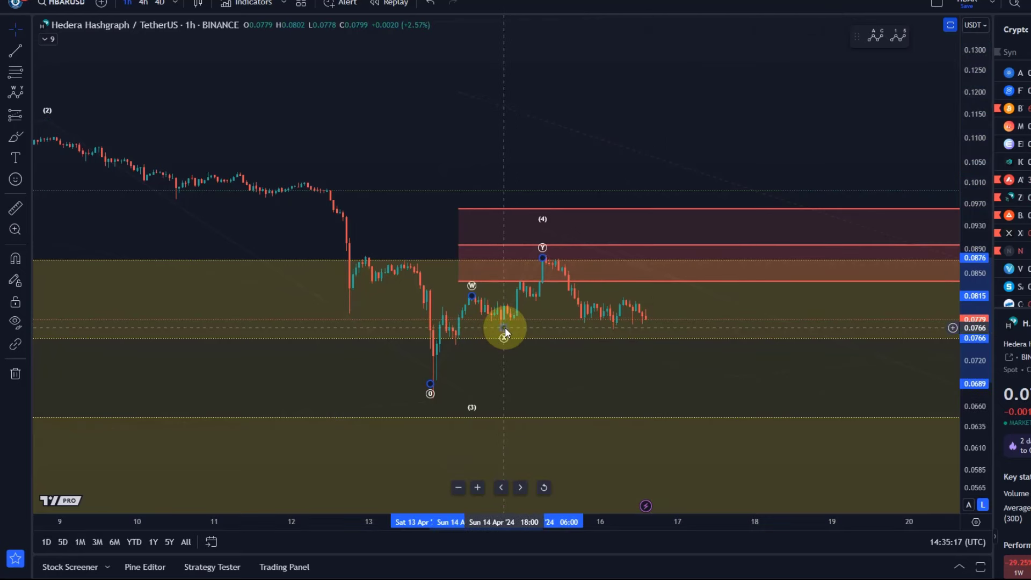
drag(471, 398, 438, 402)
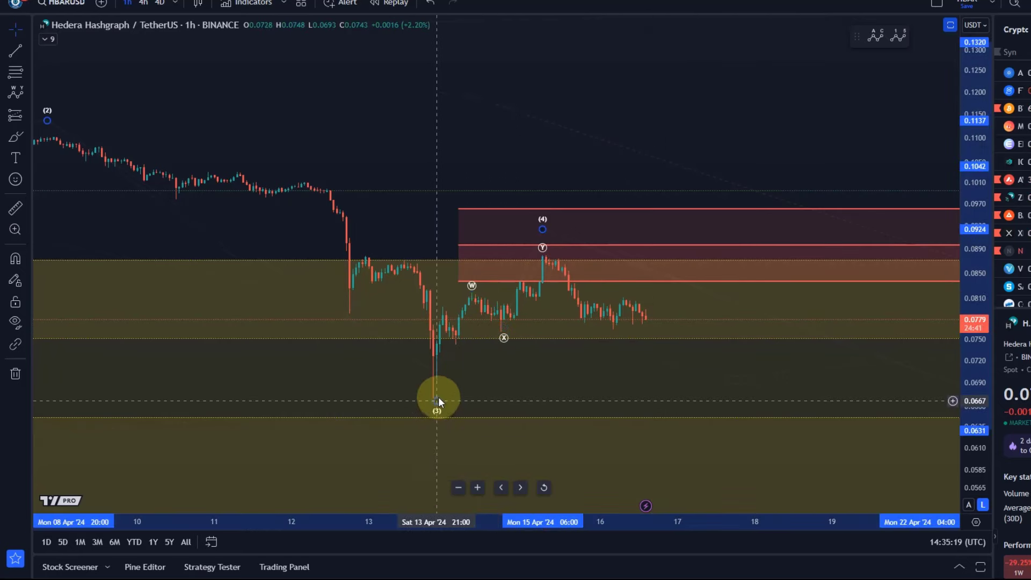
Set the WXY correction's degree to Minuscule and select the Fibonacci extension tool
click(504, 329)
click(767, 20)
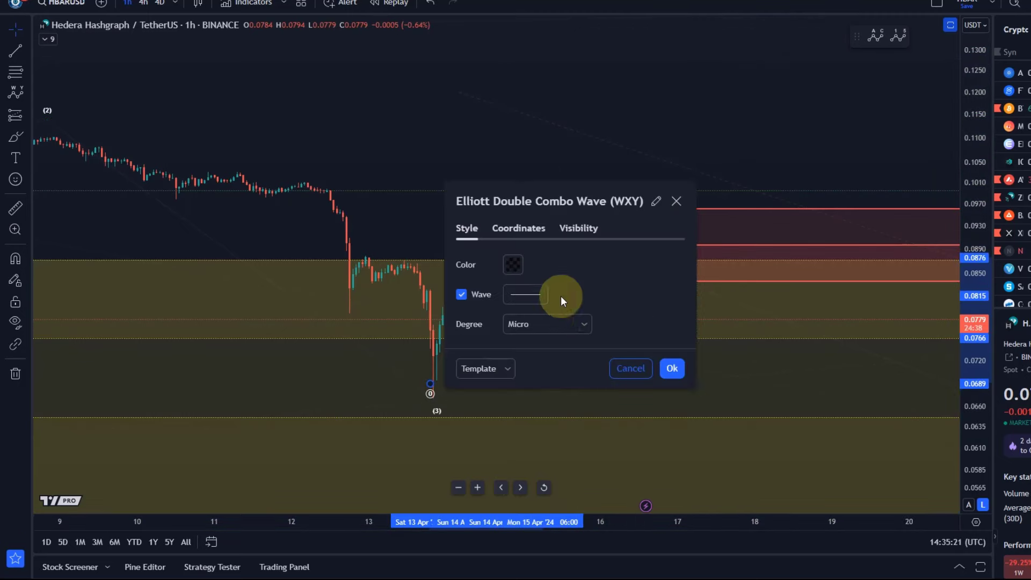
click(552, 321)
click(543, 559)
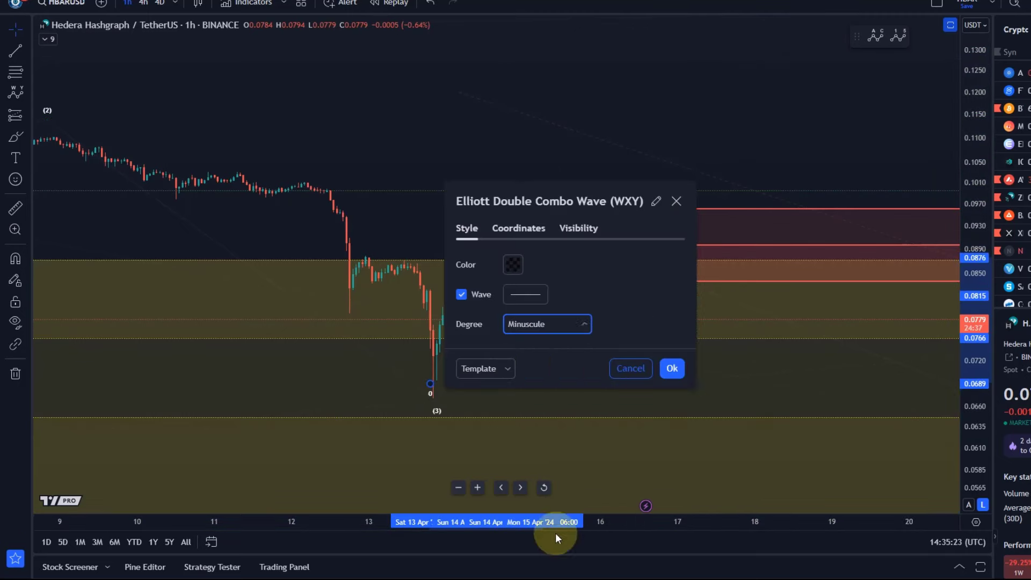
click(677, 366)
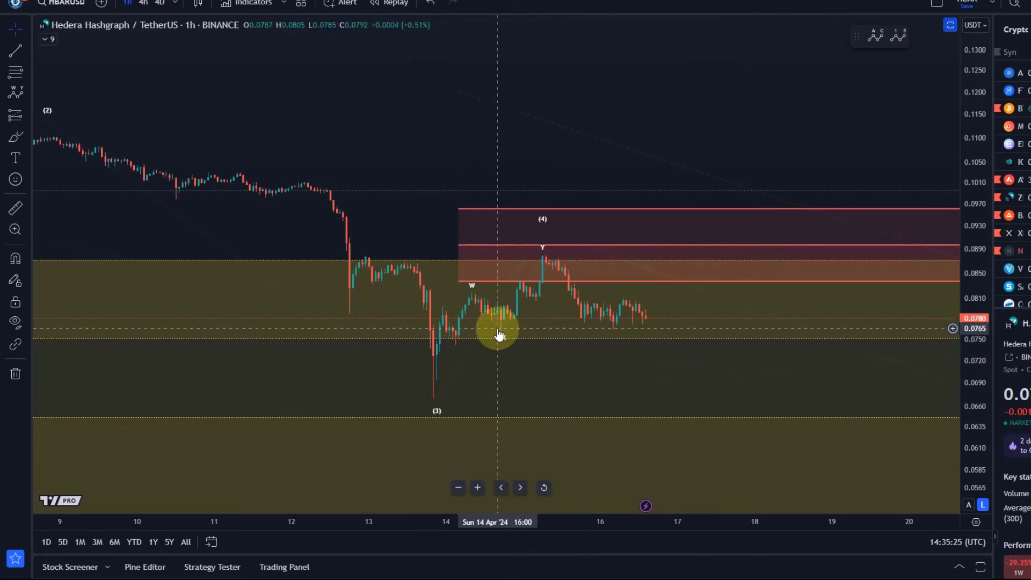
click(484, 290)
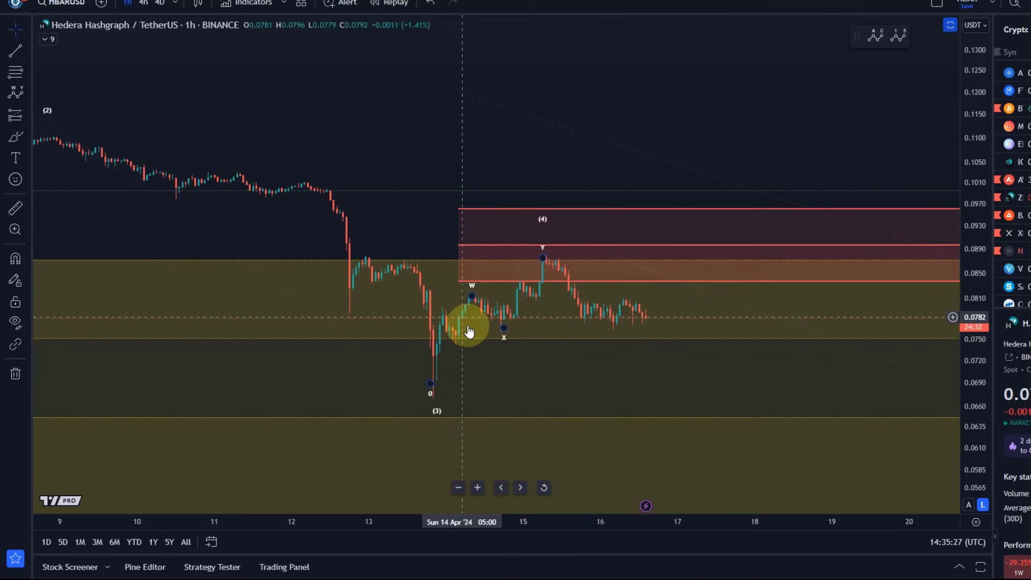
click(90, 103)
click(17, 71)
click(46, 88)
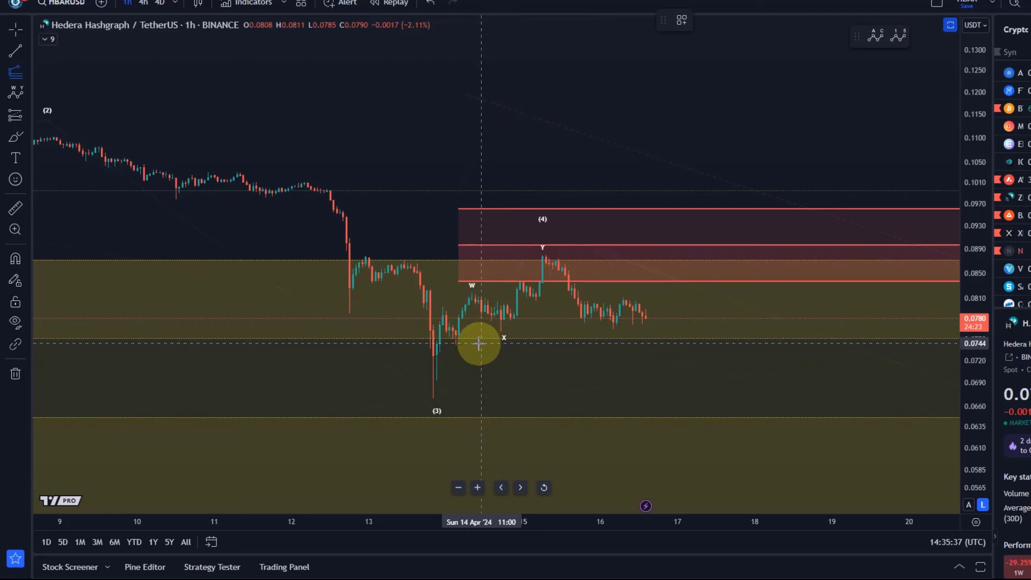
click(430, 398)
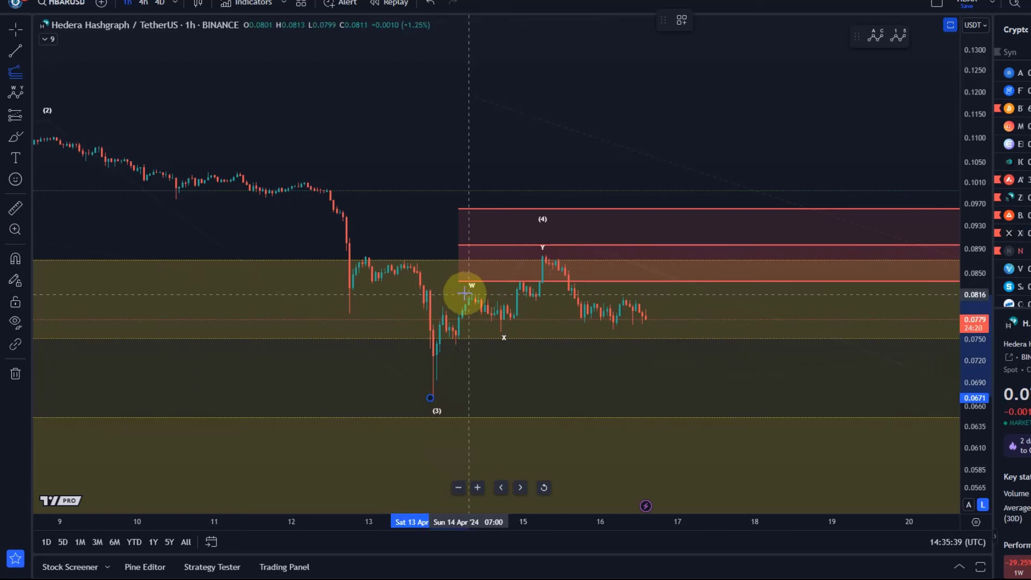
click(465, 293)
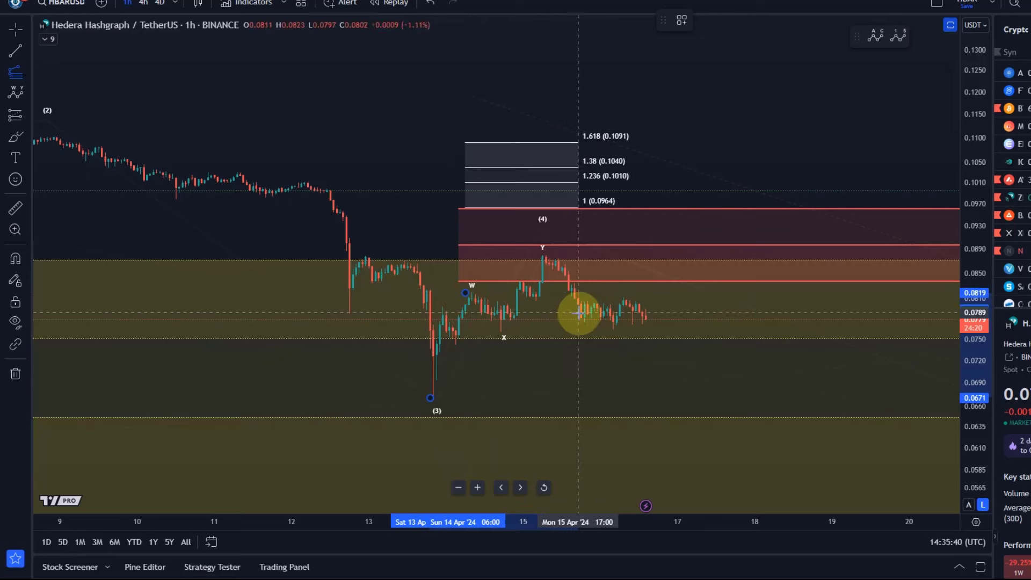
click(608, 330)
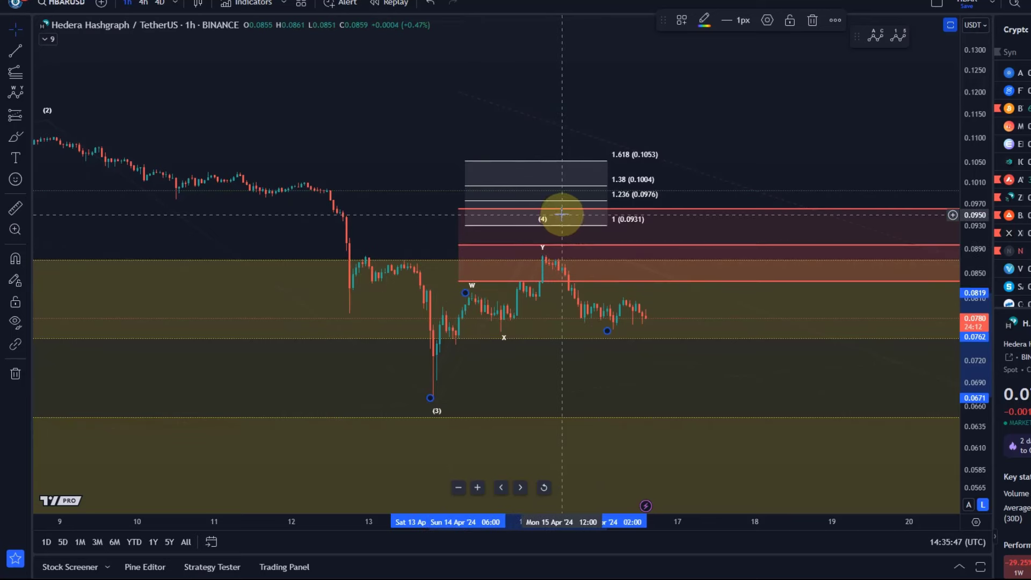
drag(547, 260, 681, 232)
click(517, 329)
drag(505, 329, 597, 321)
mouse_move(473, 298)
mouse_down()
mouse_move(611, 314)
mouse_move(465, 285)
mouse_move(537, 275)
mouse_move(543, 259)
mouse_up()
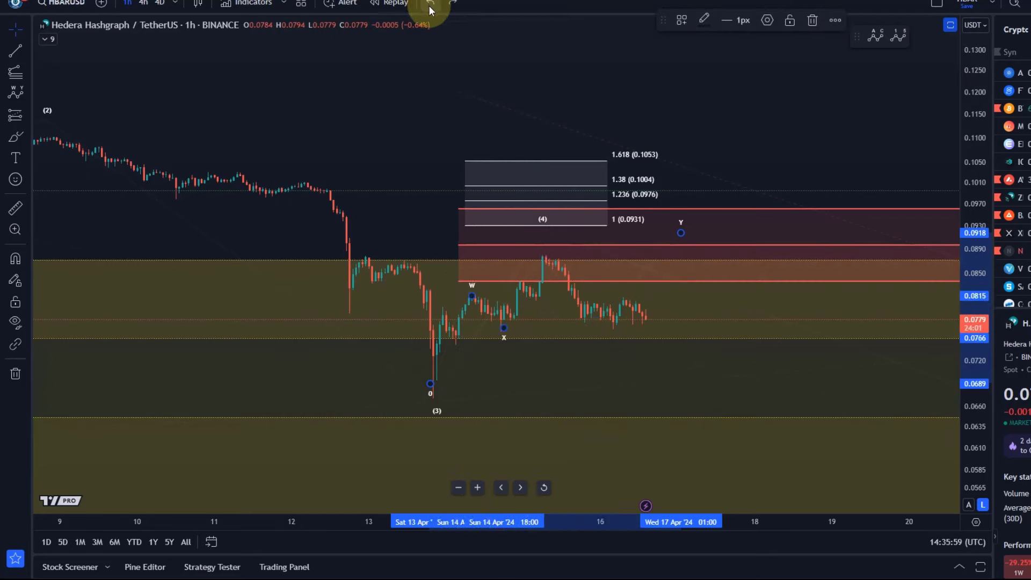
drag(681, 235, 546, 248)
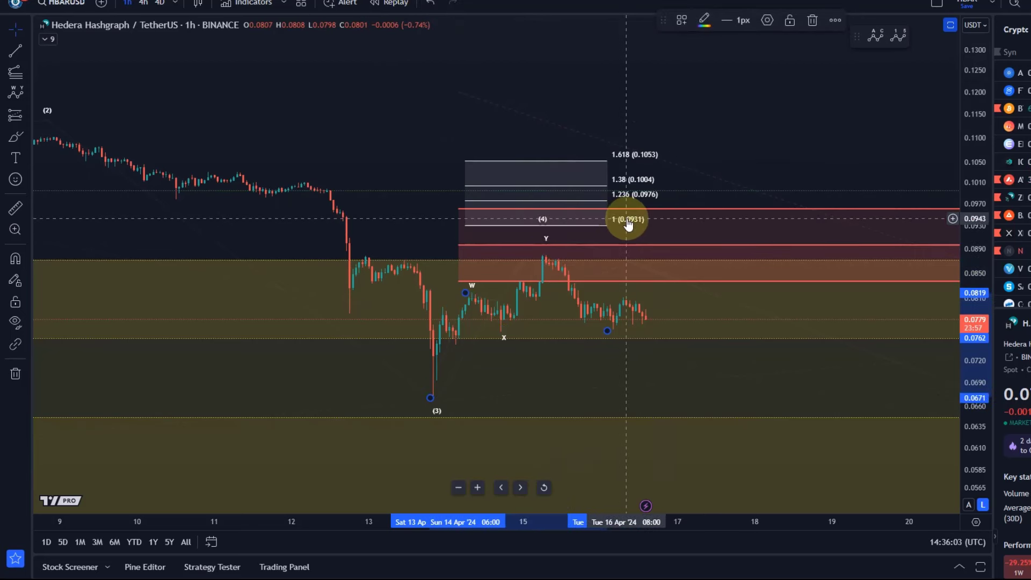
key(Delete)
Count a five-wave Elliott impulse from the Y peak down to the 16 April low near 0.075
click(26, 92)
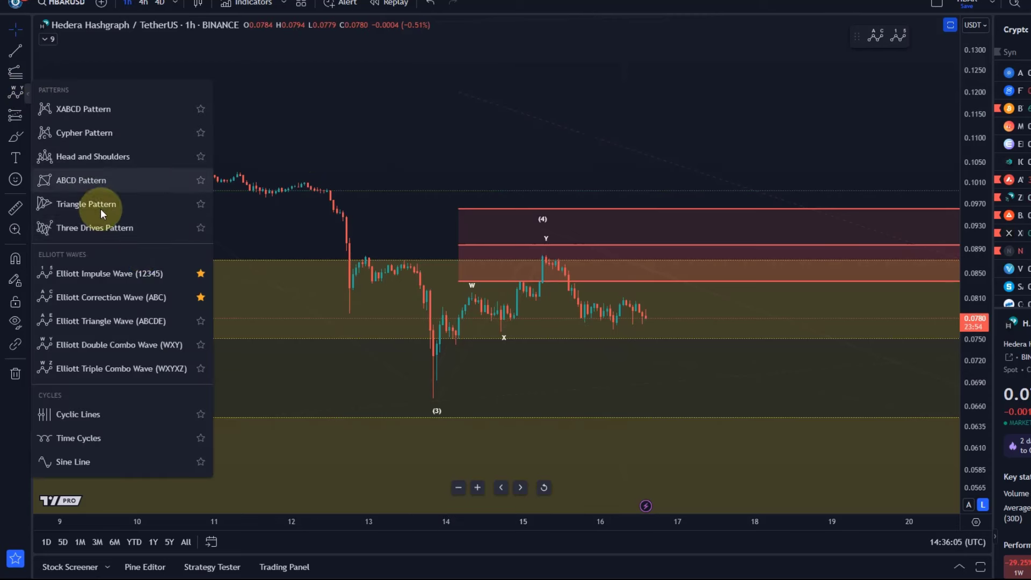
click(172, 273)
click(536, 263)
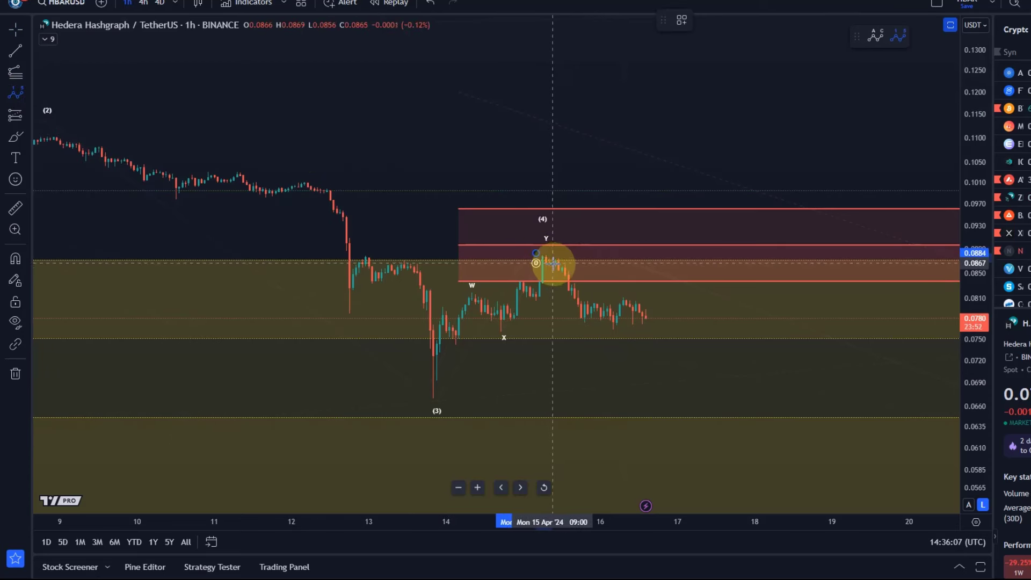
click(562, 254)
click(581, 319)
click(601, 301)
click(617, 327)
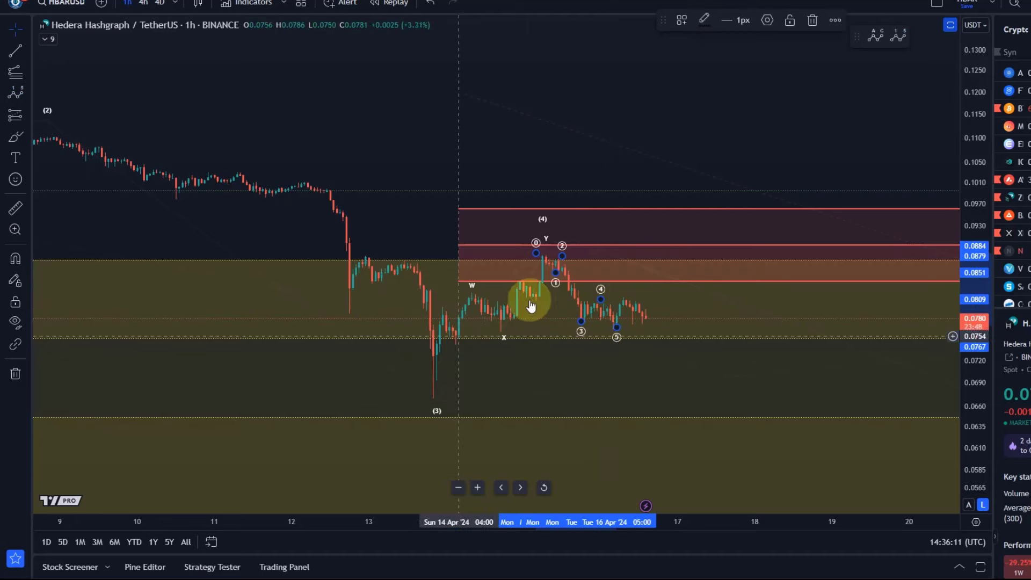
Sketch a red freehand path down then up from the peak
mouse_move(699, 397)
mouse_down()
mouse_move(525, 338)
mouse_move(437, 260)
mouse_move(536, 311)
mouse_up()
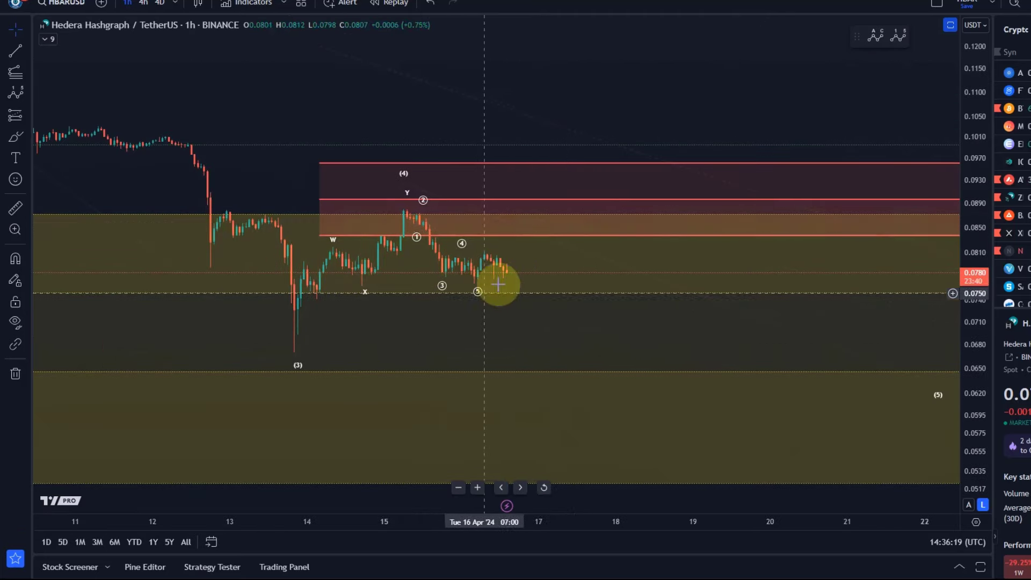
click(15, 142)
mouse_move(406, 214)
mouse_down()
mouse_move(490, 281)
mouse_move(552, 215)
mouse_move(694, 337)
mouse_move(785, 299)
mouse_move(845, 353)
mouse_move(848, 368)
mouse_move(877, 375)
mouse_up()
Undo three times to remove the red freehand sketch and bring earlier price history into view
click(441, 5)
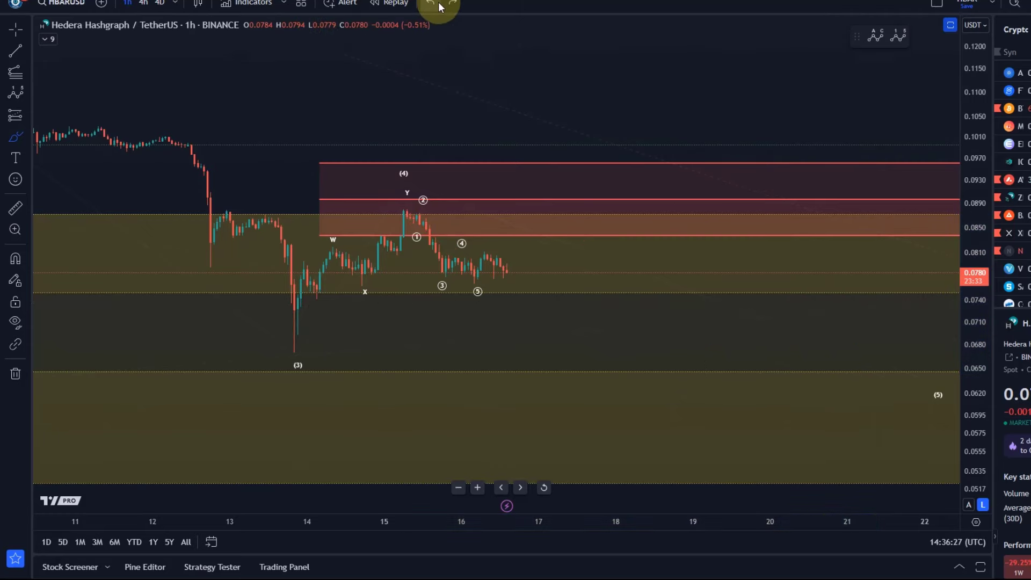
click(439, 6)
click(438, 6)
scroll(571, 212, down, 4)
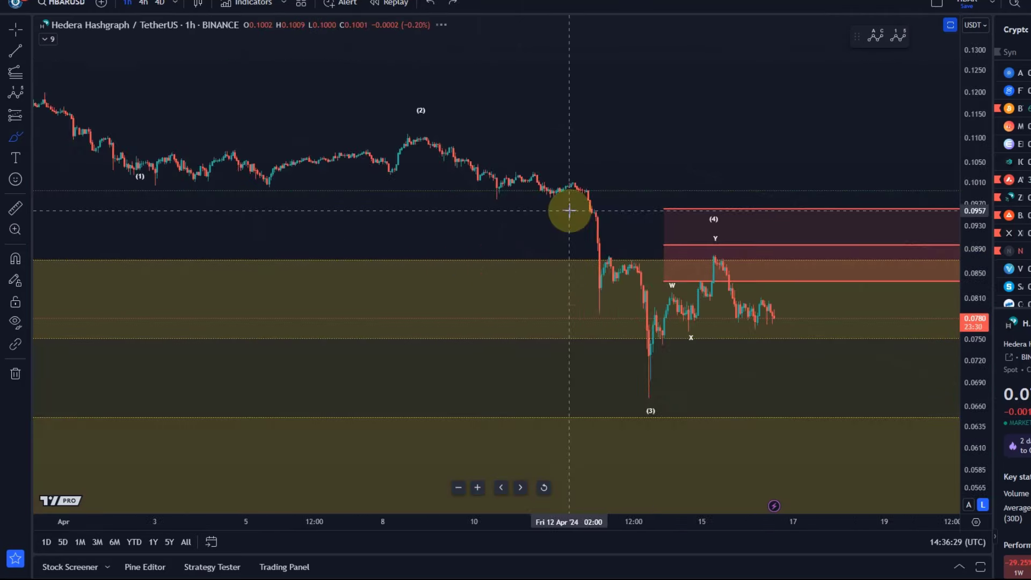
drag(674, 110, 350, 252)
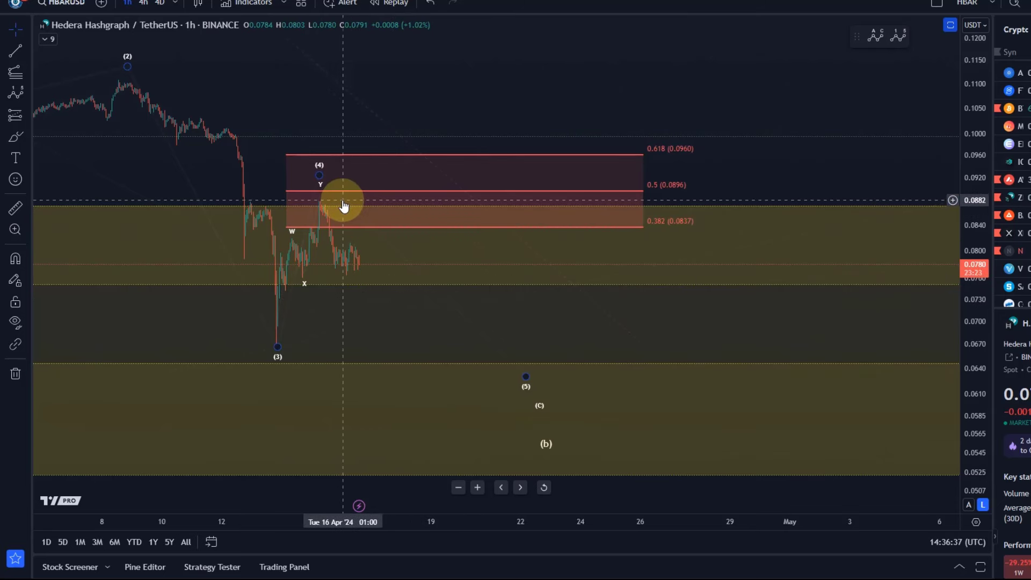
Review the WXY correction and retracement level labels, compressing the price scale for more range
click(322, 207)
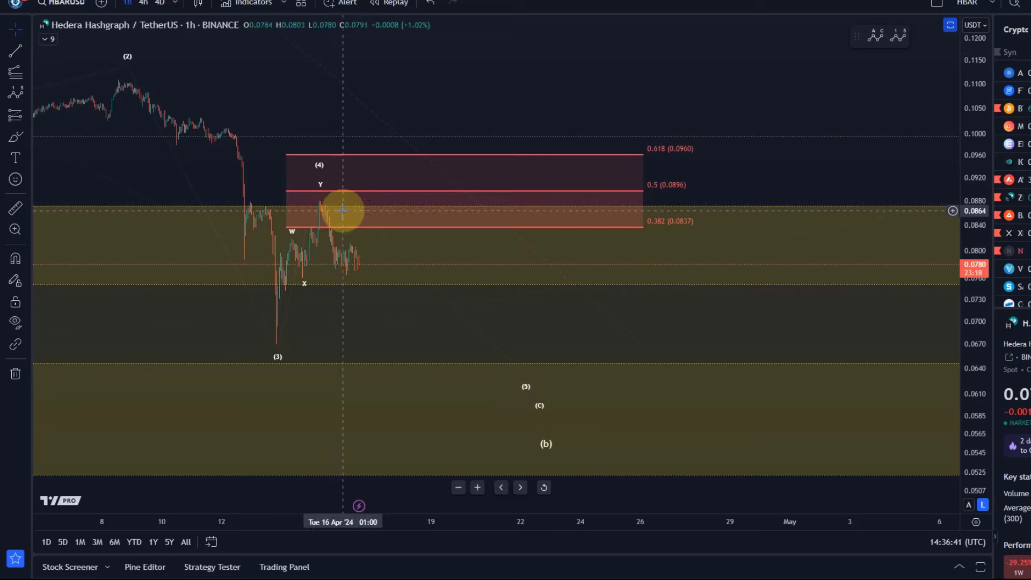
scroll(333, 300, down, 3)
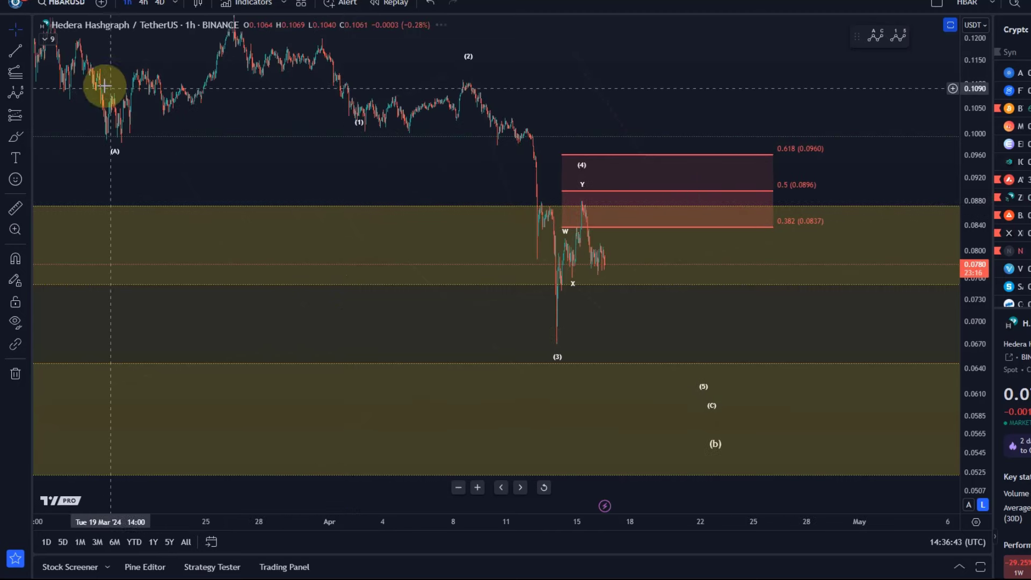
scroll(602, 295, up, 3)
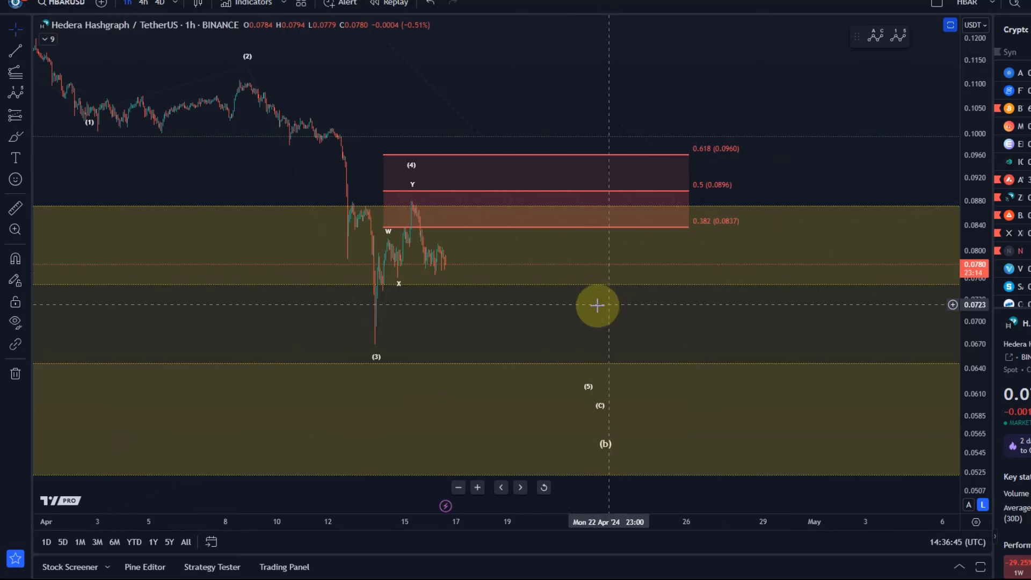
click(396, 274)
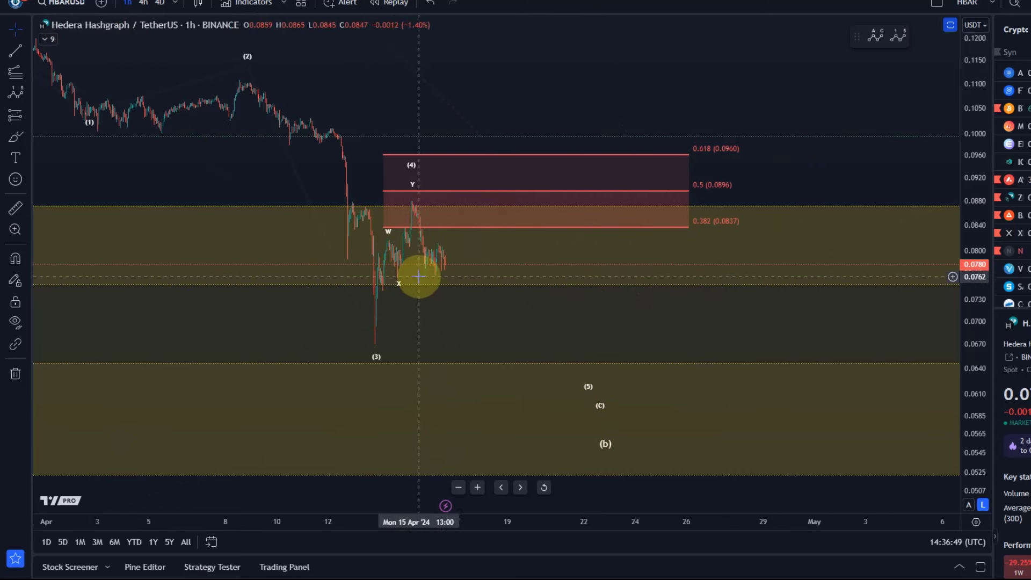
scroll(473, 371, down, 3)
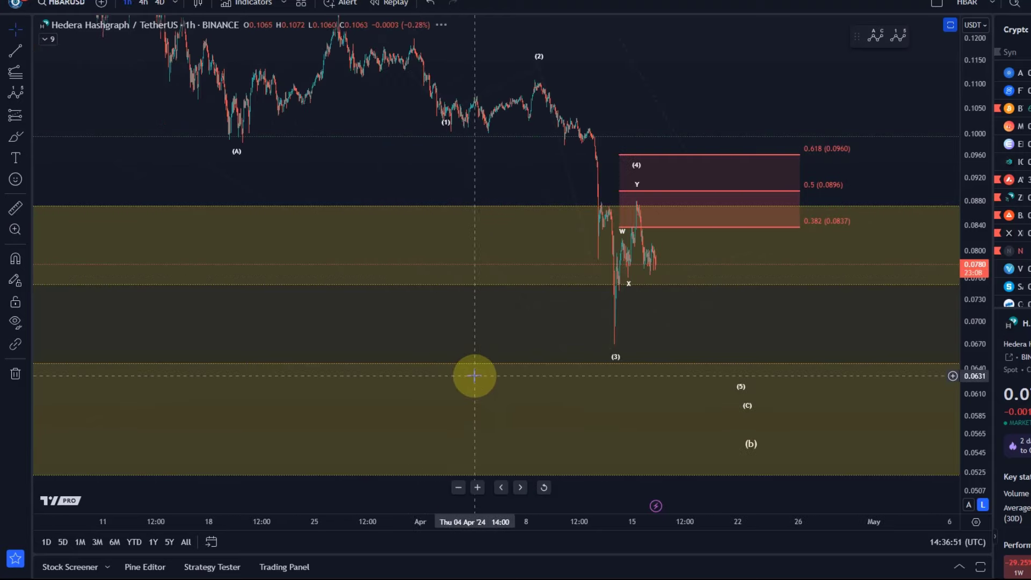
drag(499, 311, 140, 242)
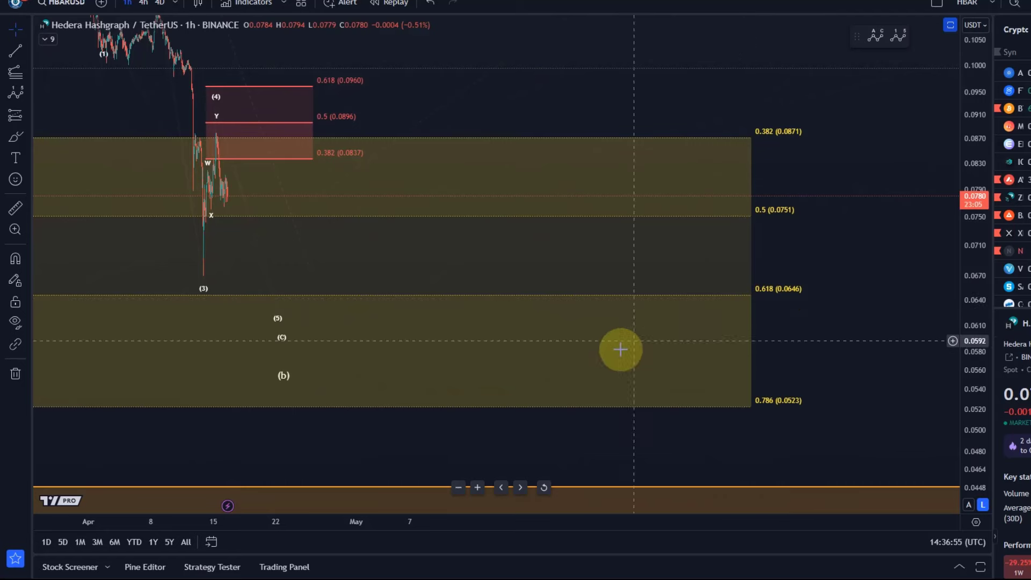
scroll(645, 392, left, 3)
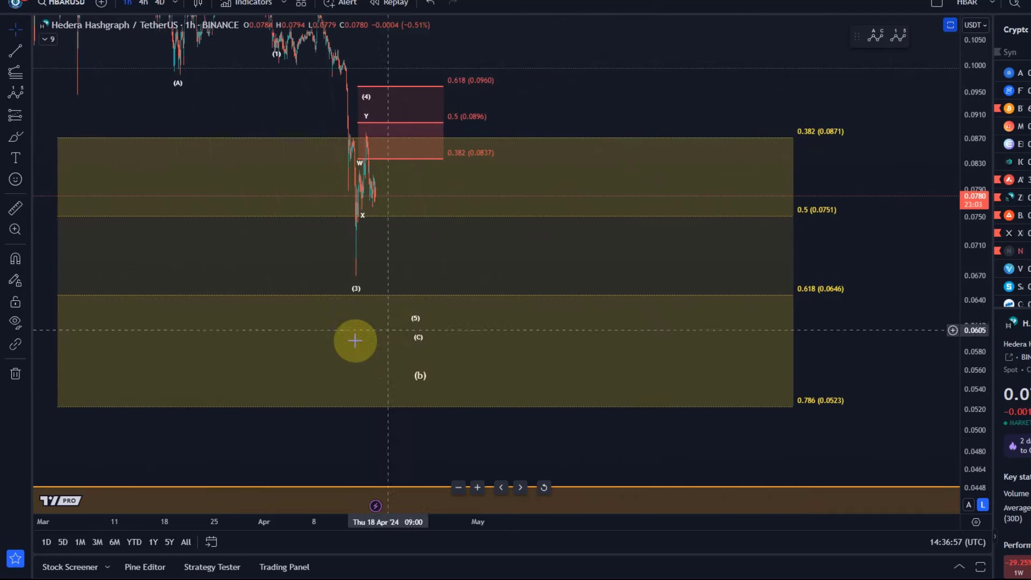
scroll(771, 303, down, 2)
drag(976, 129, 933, 468)
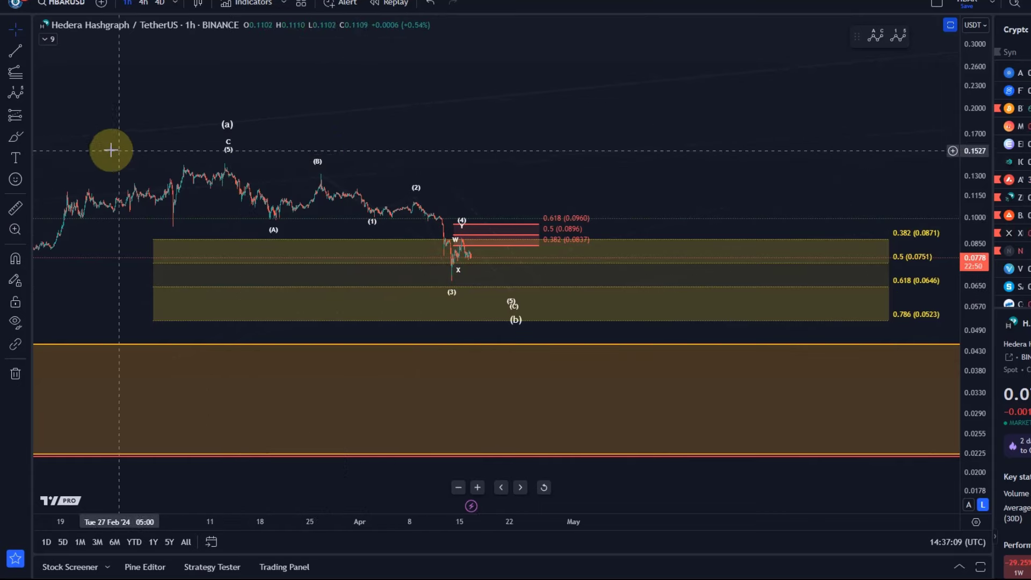
Pan back through October 2023–March history, then view April 2023 to July 2024 on 4h
click(365, 107)
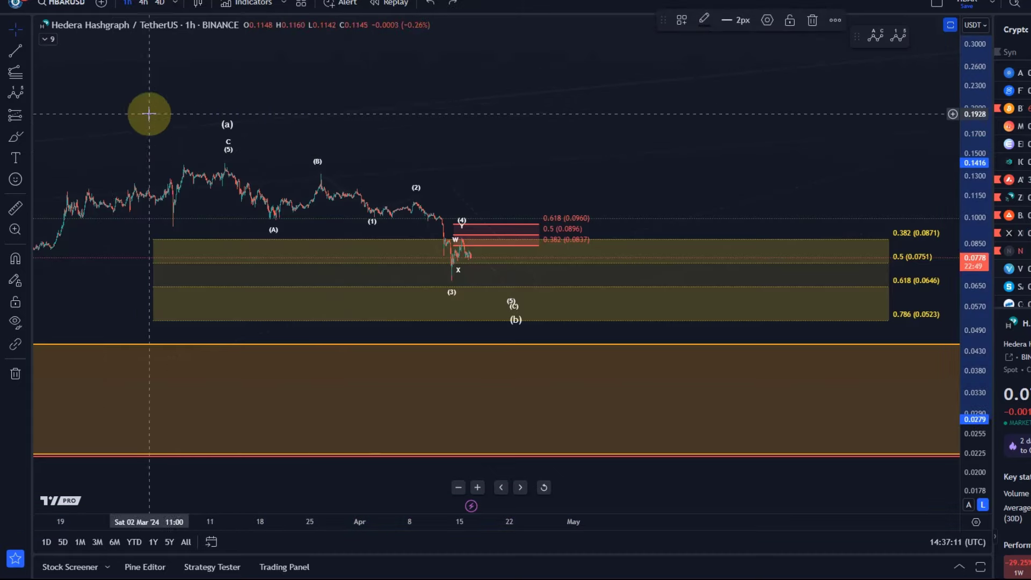
drag(147, 111, 795, 14)
drag(334, 235, 831, 267)
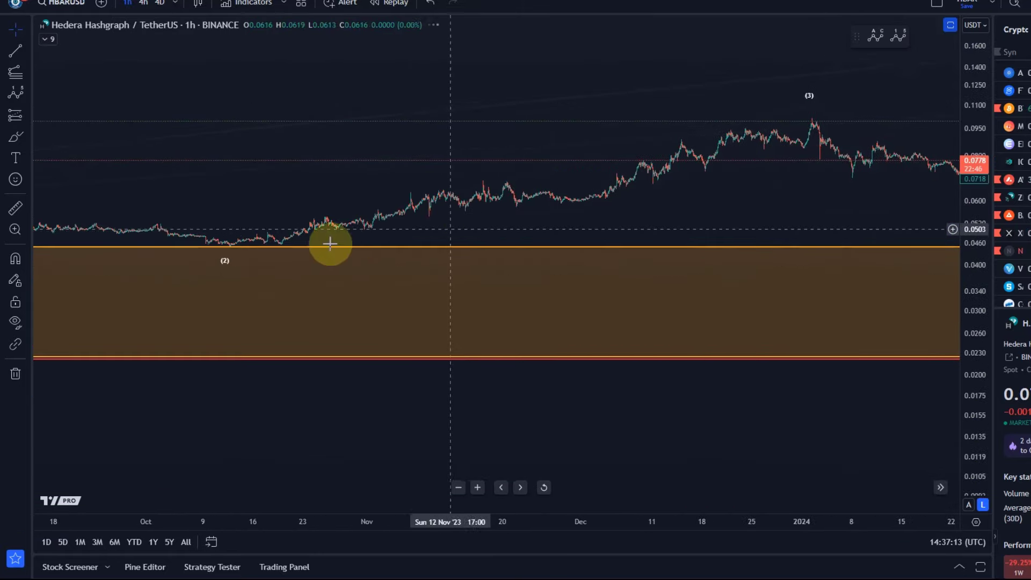
click(214, 241)
click(143, 6)
drag(421, 115, 174, 285)
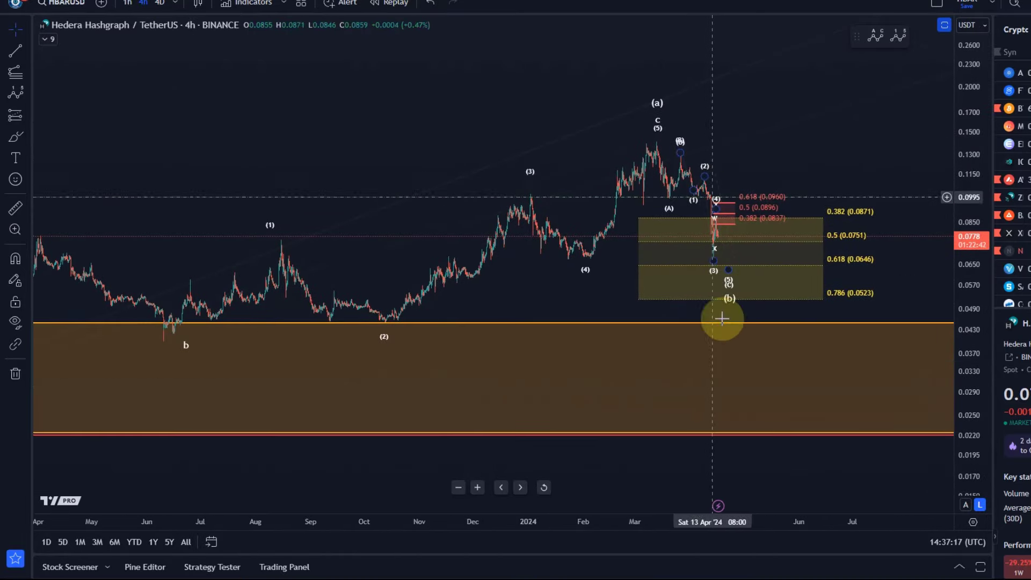